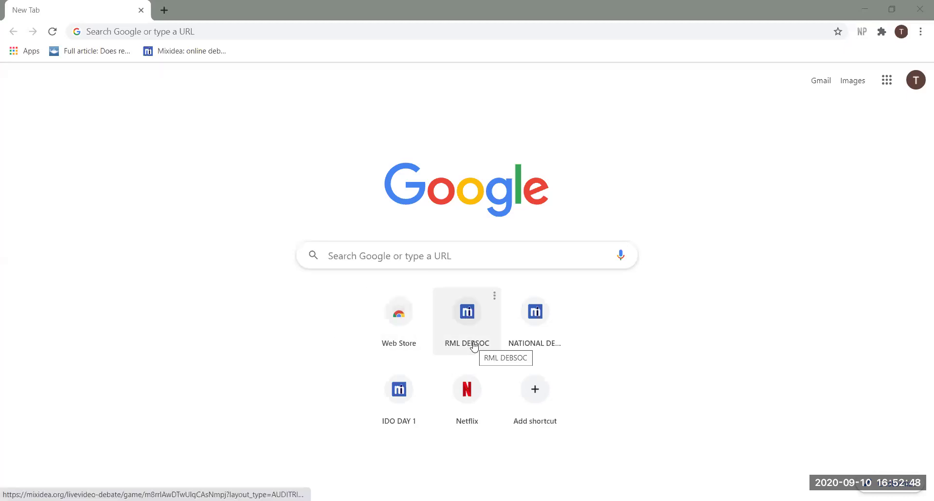
Open the RML DEBSOC event and review its details, organizers and 48 participants.
click(473, 346)
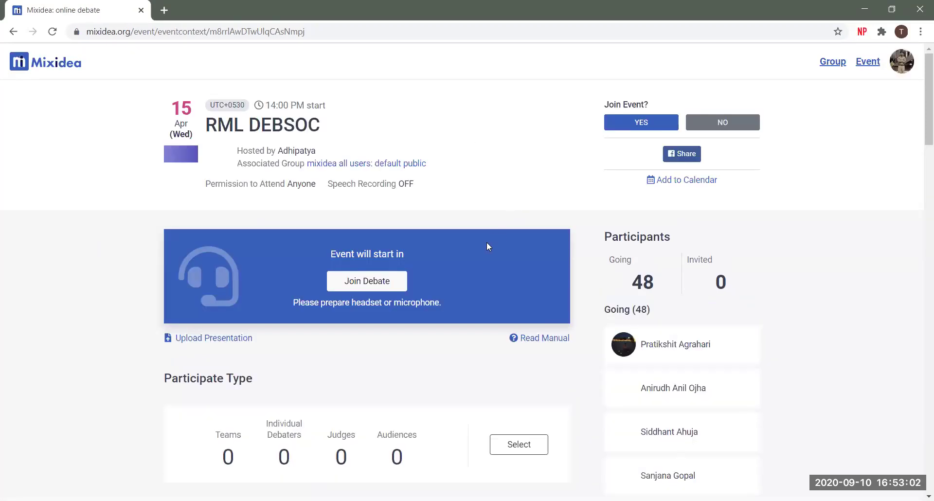
scroll(488, 241, down, 2)
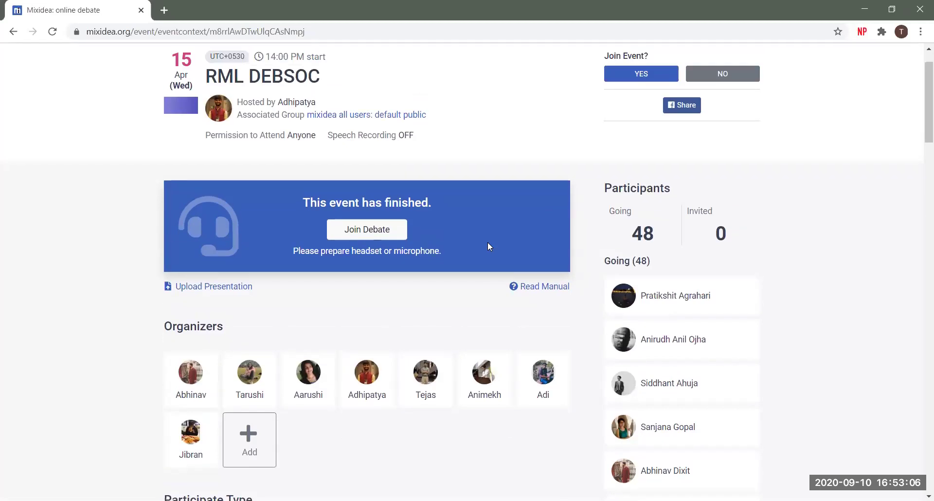
scroll(919, 63, down, 2)
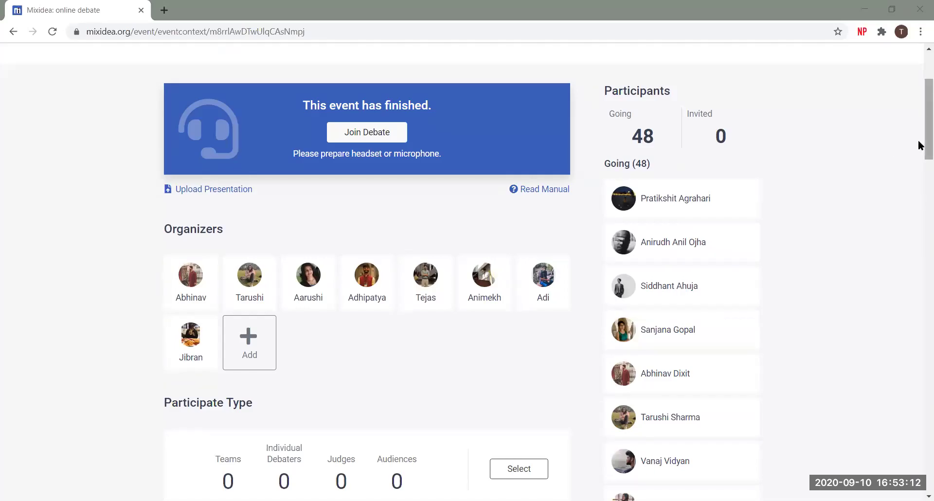
scroll(918, 110, up, 3)
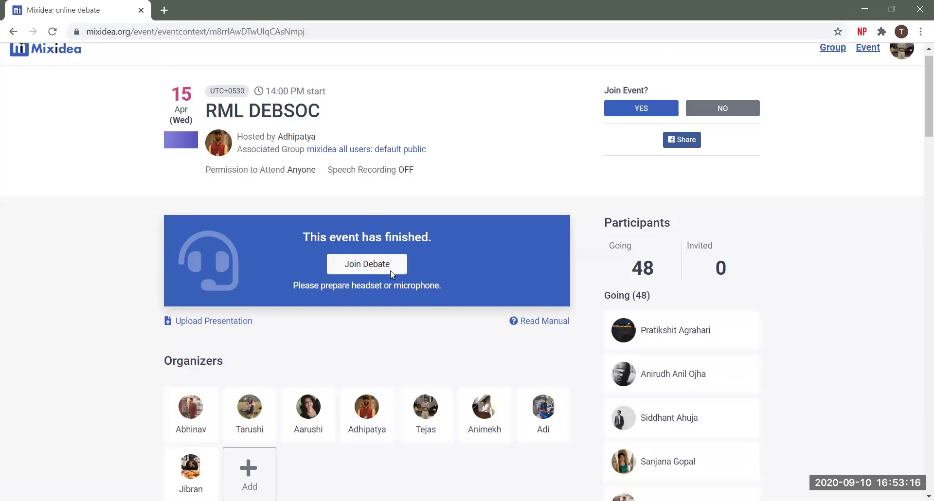
scroll(381, 288, down, 3)
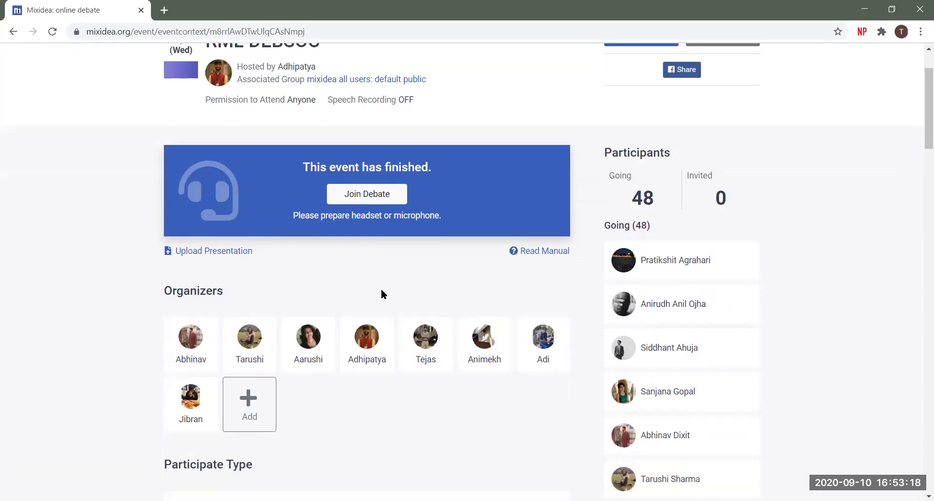
scroll(374, 243, up, 1)
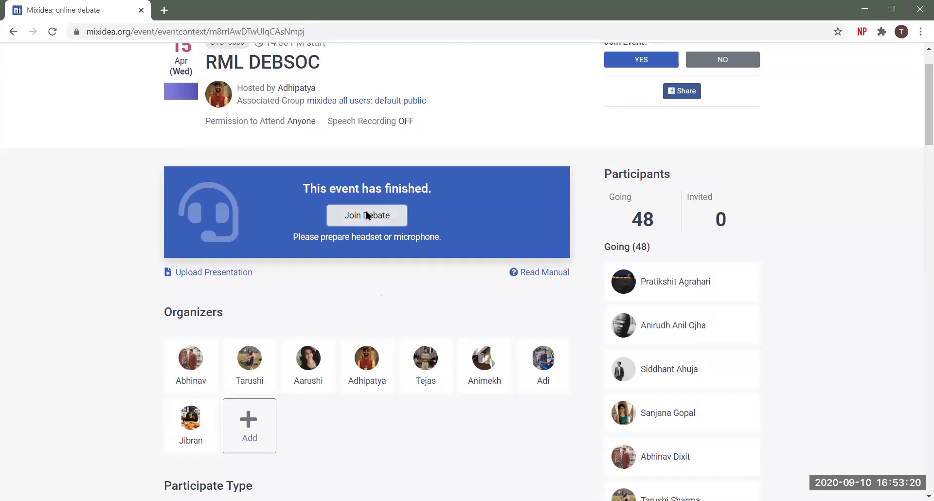
Join the debate, pass the microphone check and enter the Auditrium as a speaker.
click(366, 214)
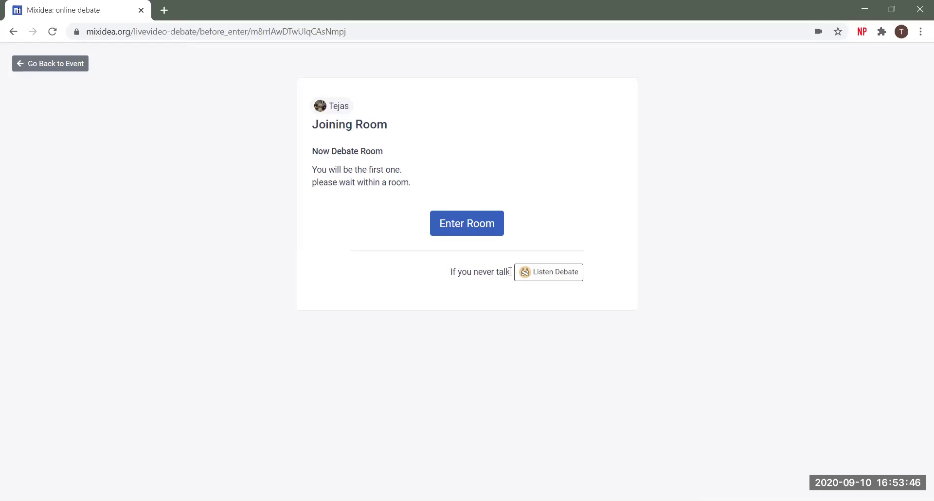
drag(510, 272, 455, 273)
click(456, 275)
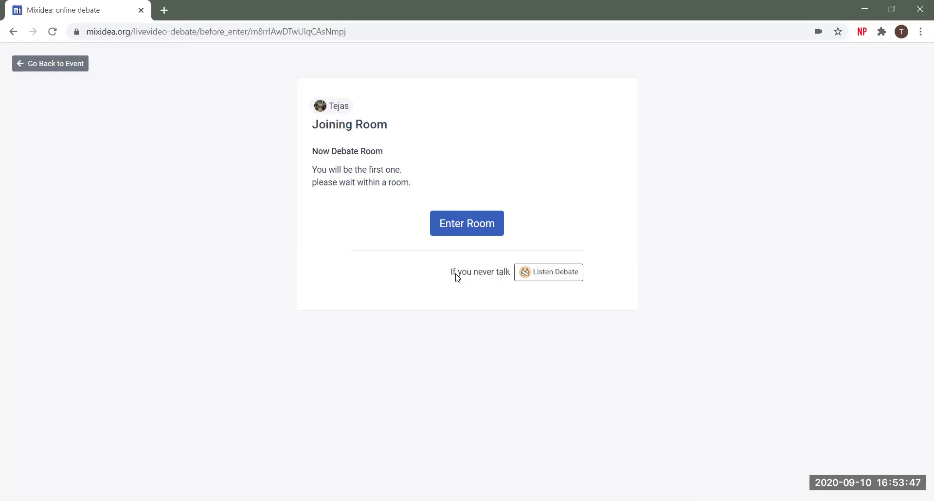
click(458, 234)
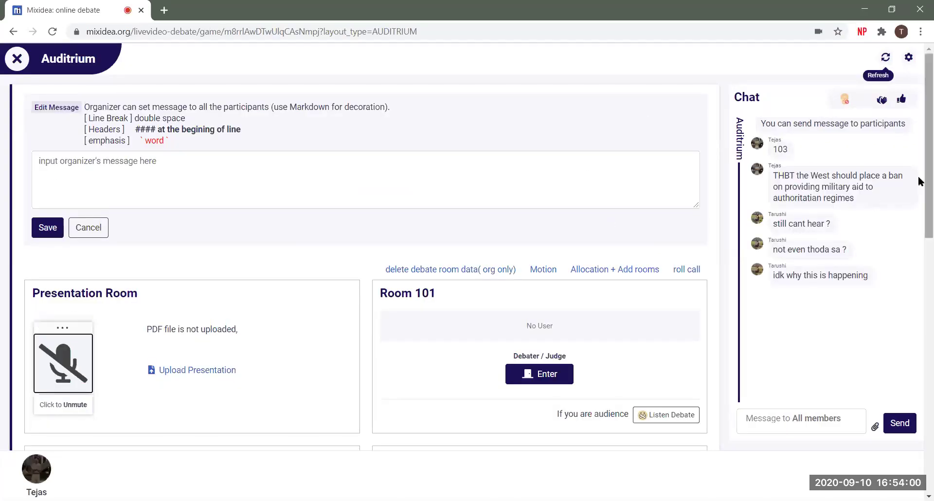
Mute the microphone and scroll the Auditrium room list down to Room 103.
scroll(920, 232, down, 2)
scroll(355, 205, up, 2)
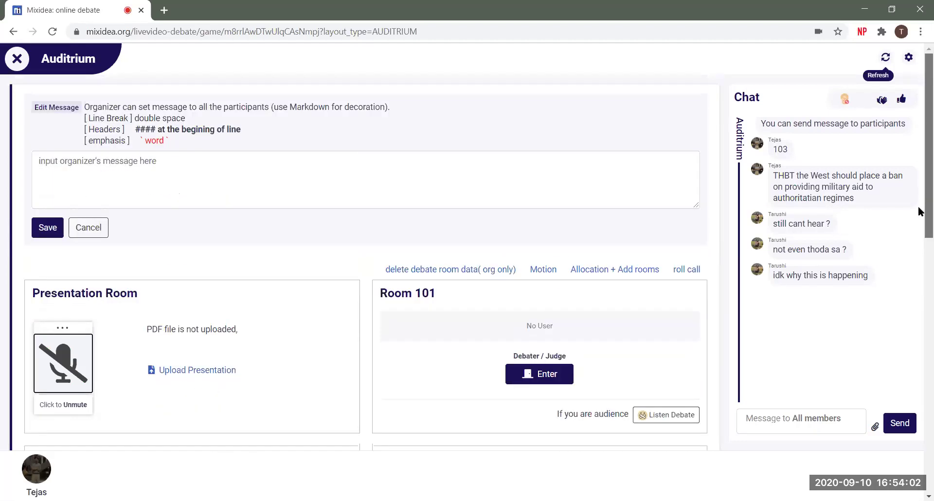
scroll(355, 206, down, 1)
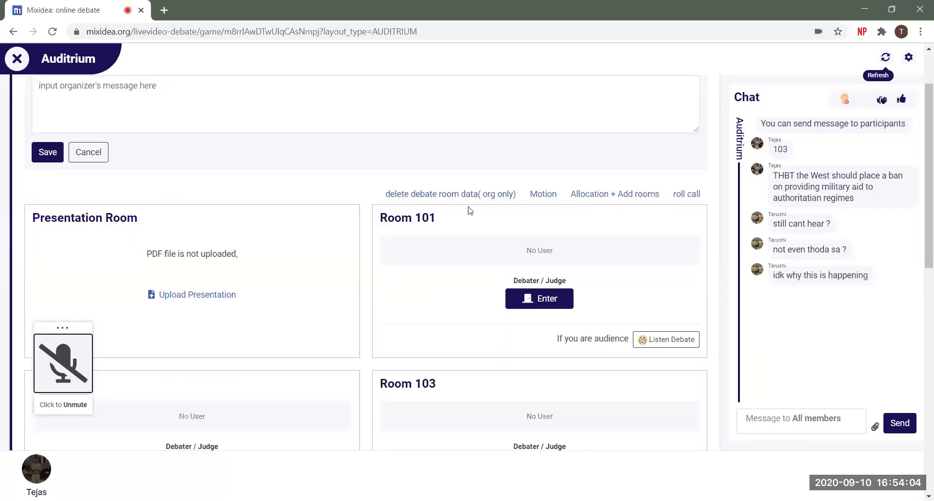
drag(921, 231, 919, 151)
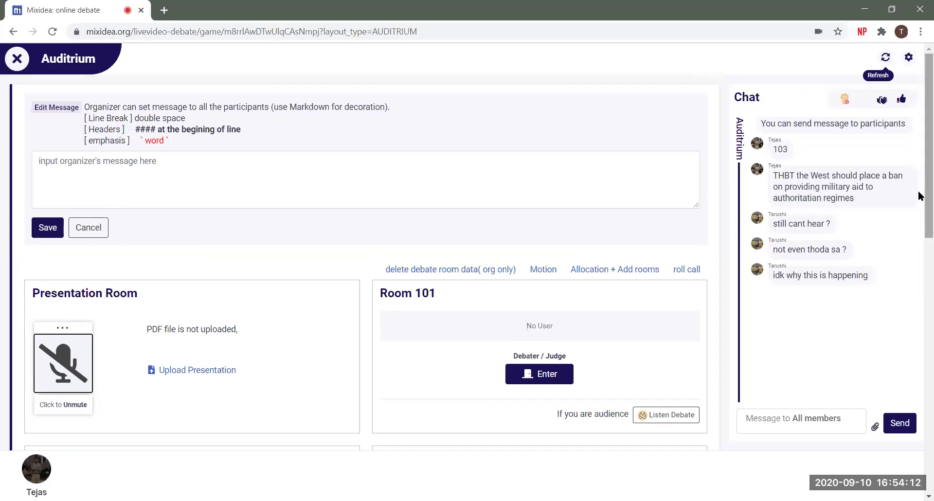
drag(921, 180, 922, 268)
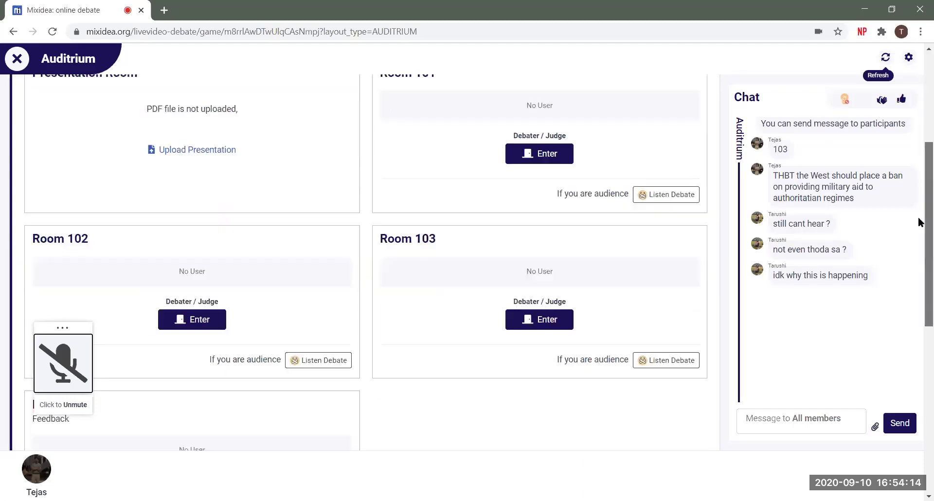
click(531, 155)
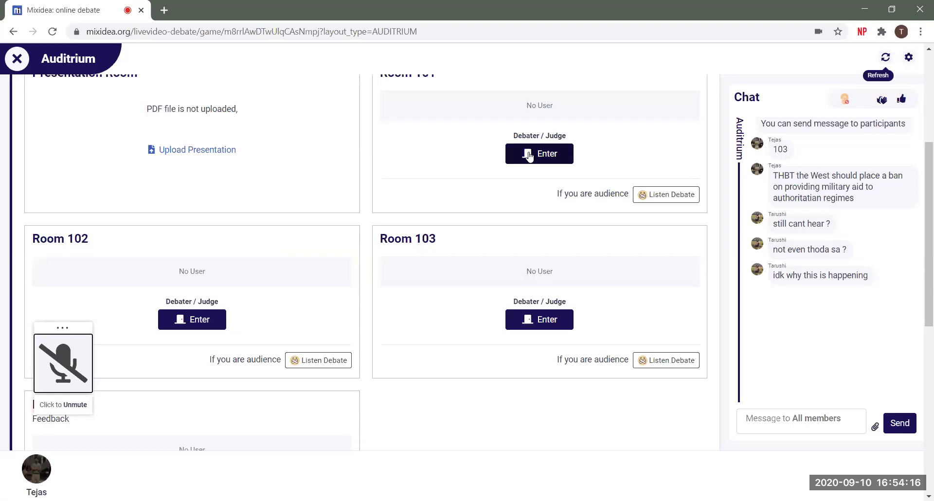
Enter Room 103 as a debater and switch the debate style to Asian.
click(537, 316)
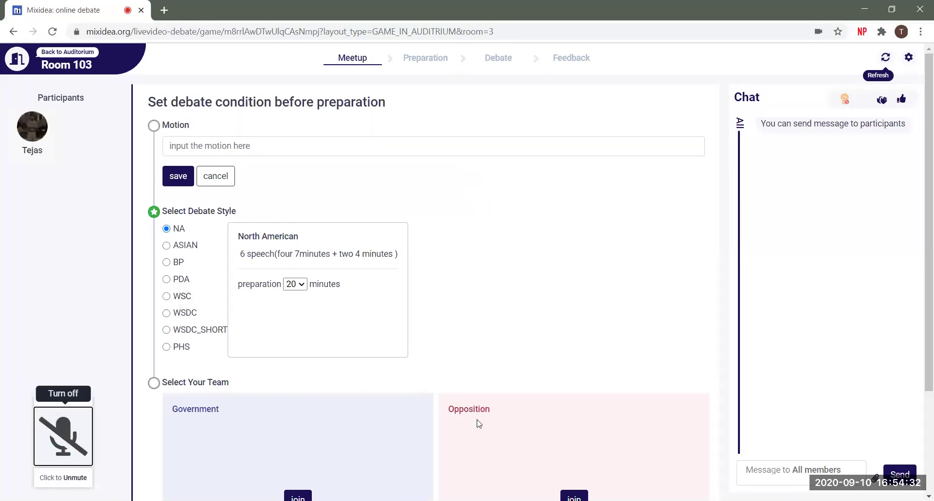
scroll(922, 281, down, 1)
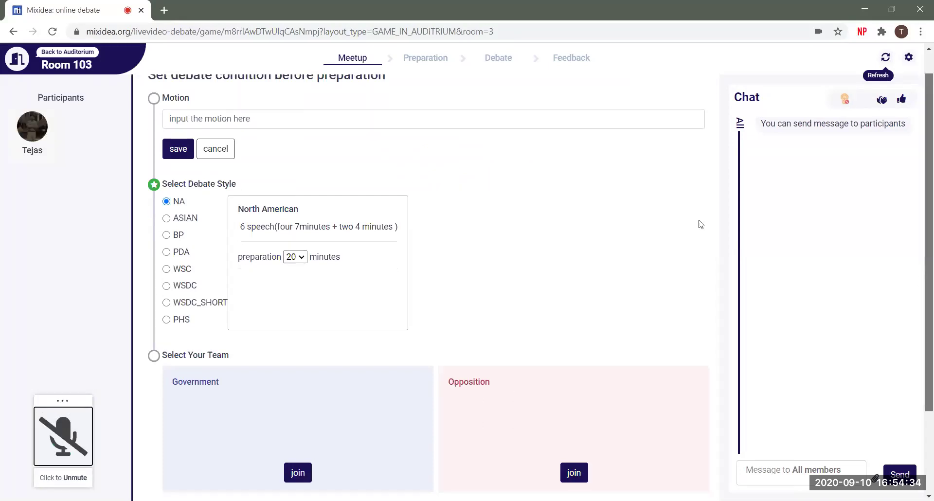
click(183, 218)
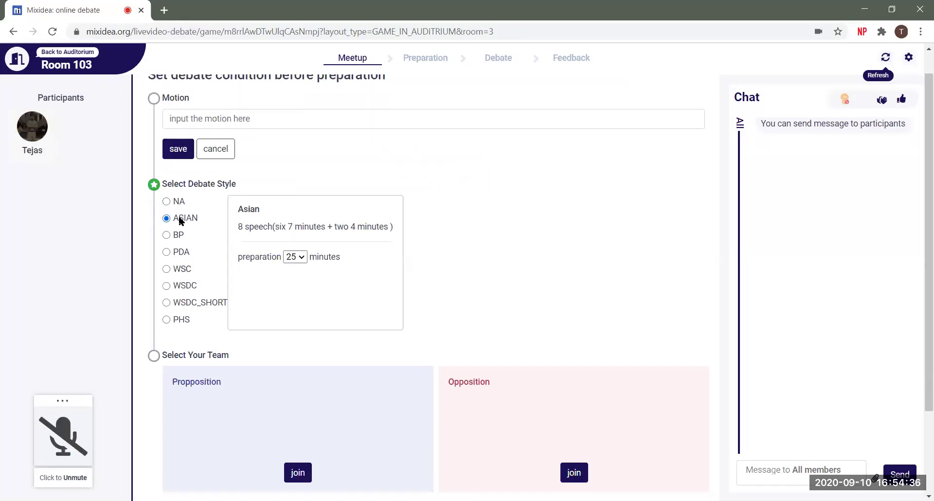
drag(921, 180, 921, 236)
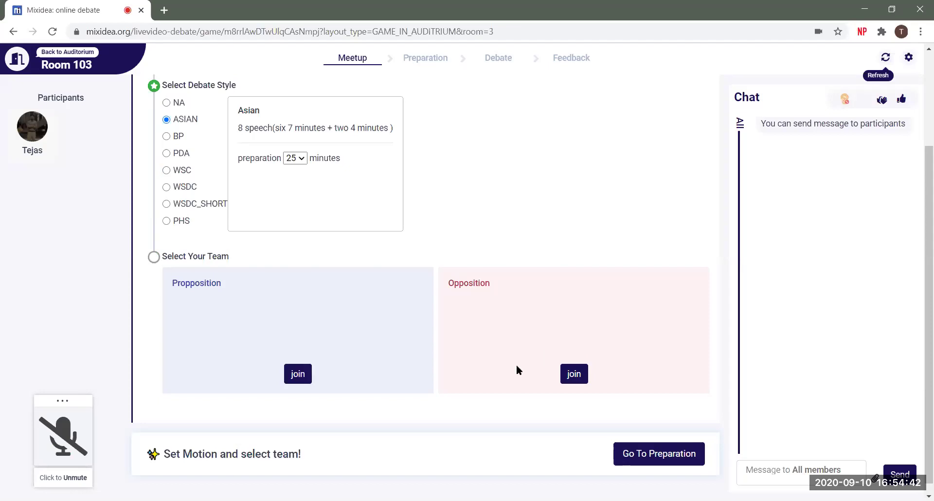
Join the Propposition team, then leave it so both teams stay empty.
click(308, 378)
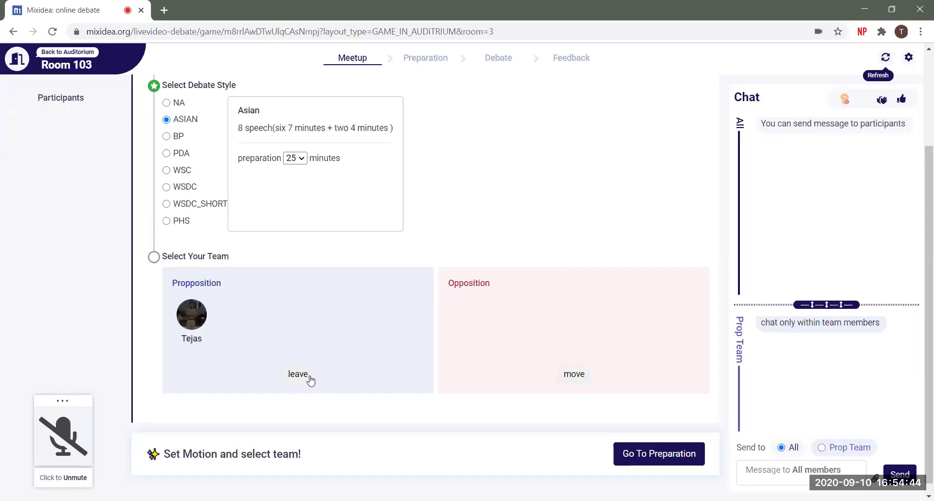
click(309, 378)
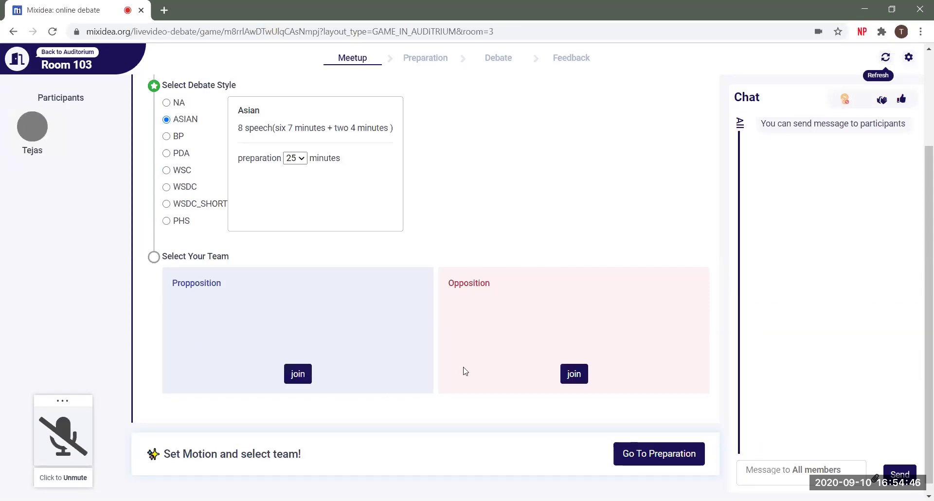
drag(922, 396, 908, 237)
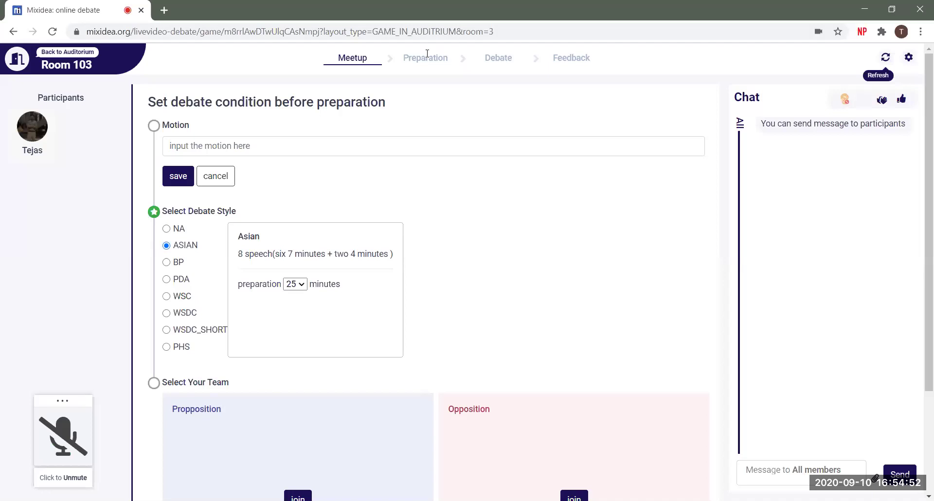
scroll(920, 177, down, 2)
scroll(920, 184, up, 2)
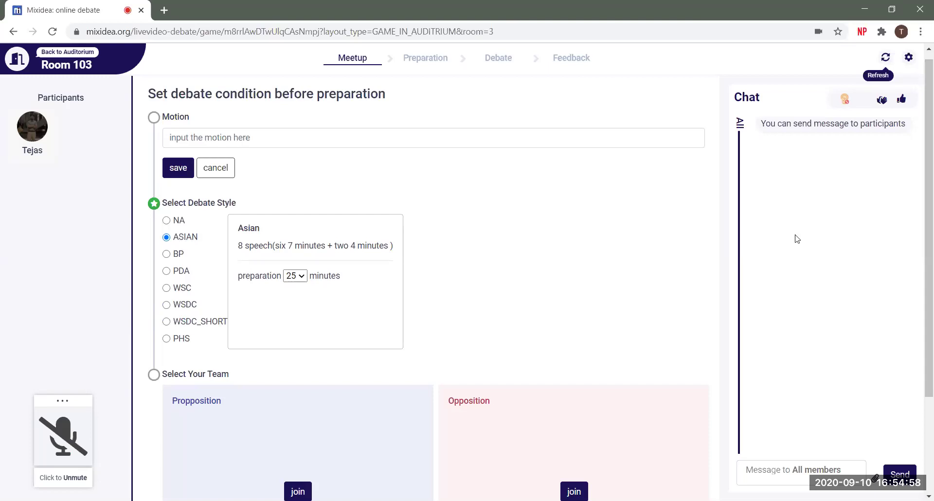
click(759, 468)
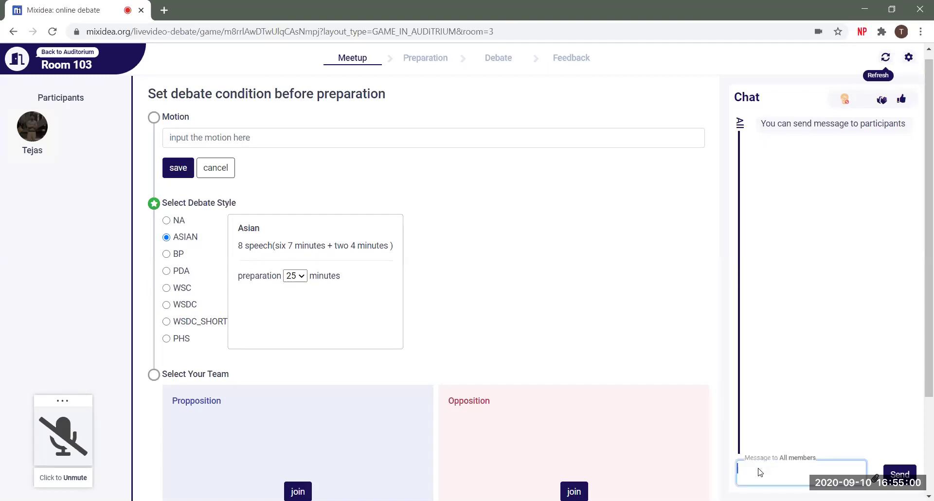
click(631, 320)
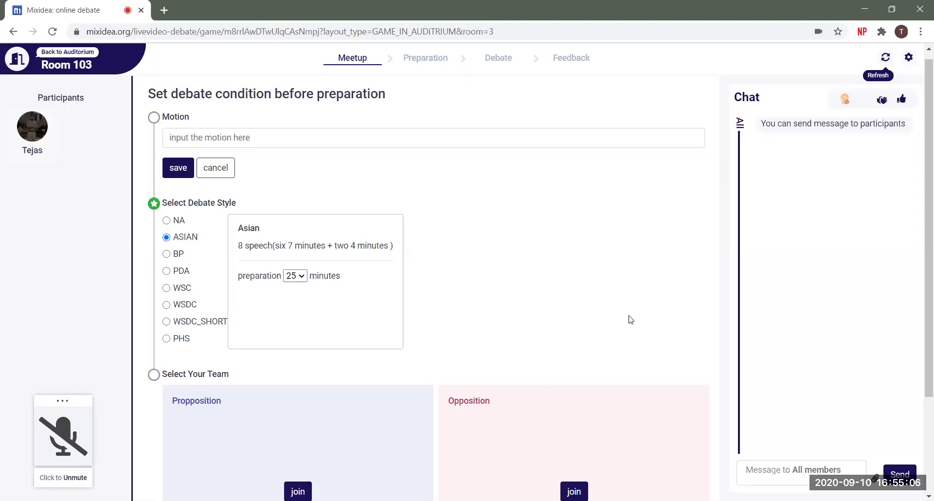
scroll(631, 320, down, 3)
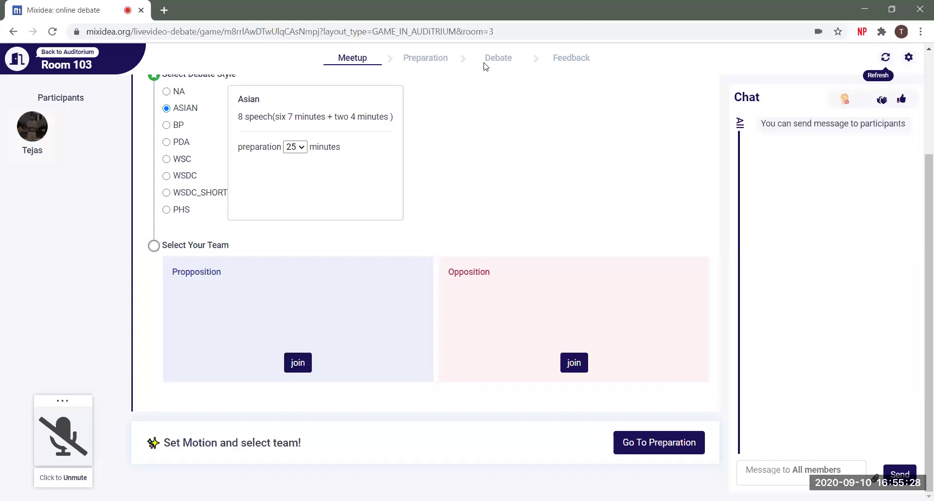
Join the Proposition team in Room 103.
scroll(918, 288, up, 3)
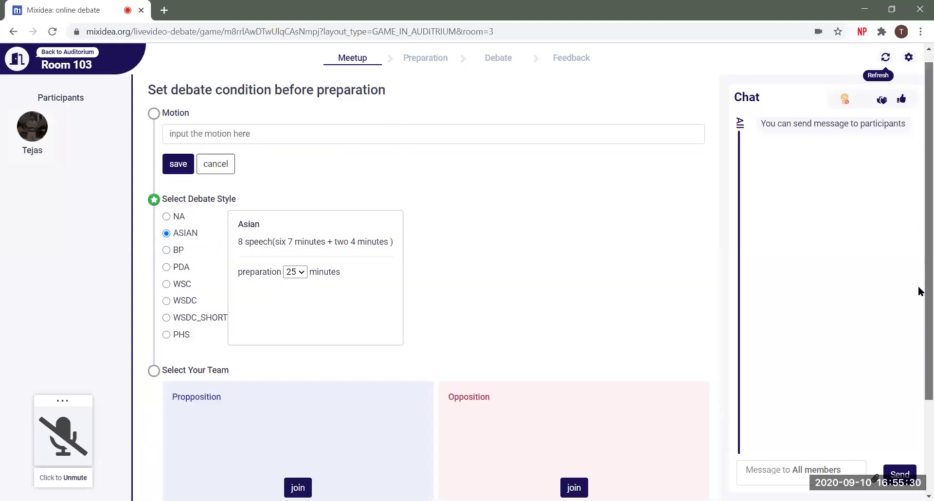
scroll(663, 325, down, 2)
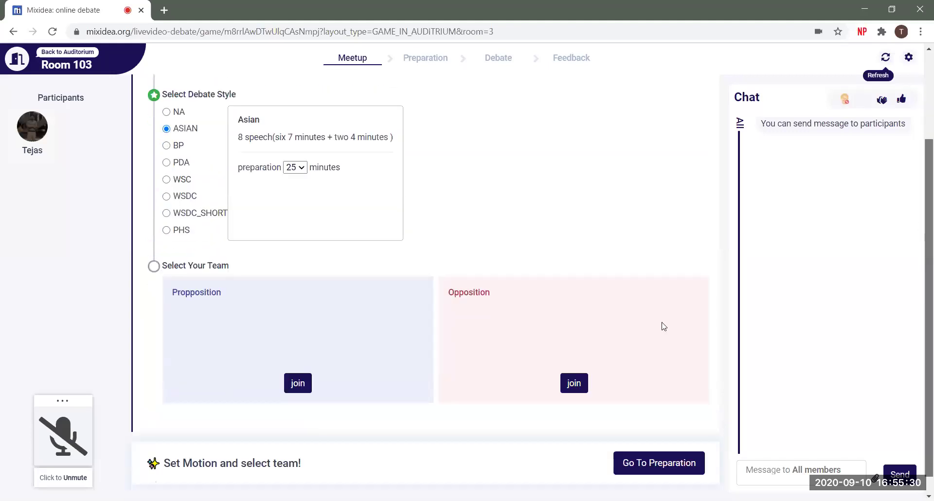
click(301, 384)
scroll(923, 316, up, 3)
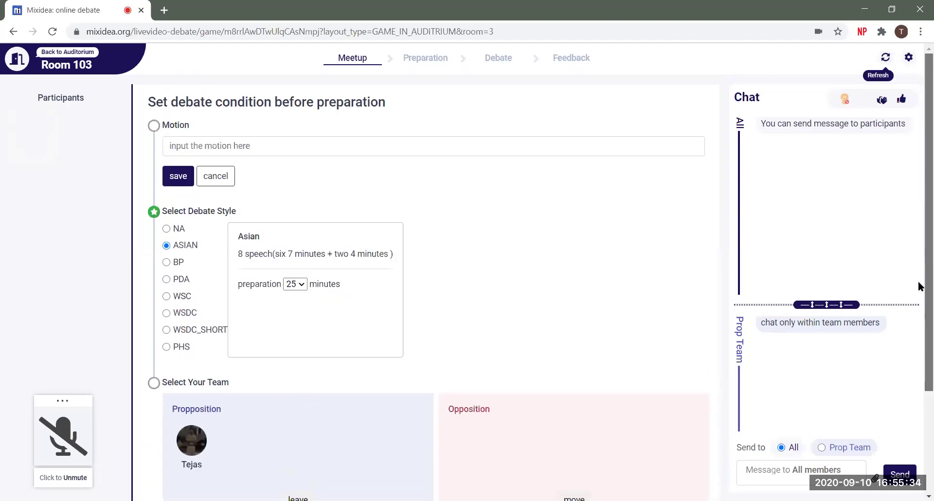
Focus the Motion field and toggle chat Send to between Prop Team and All.
click(485, 148)
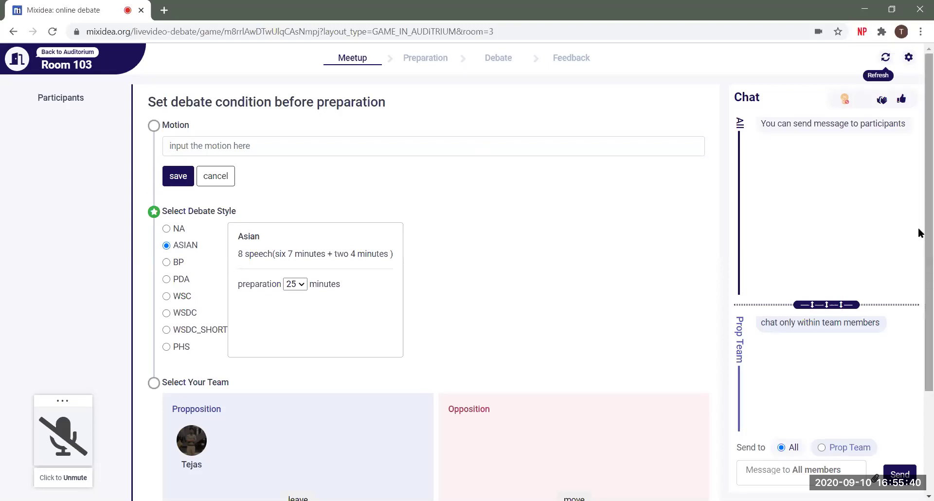
drag(921, 233, 918, 315)
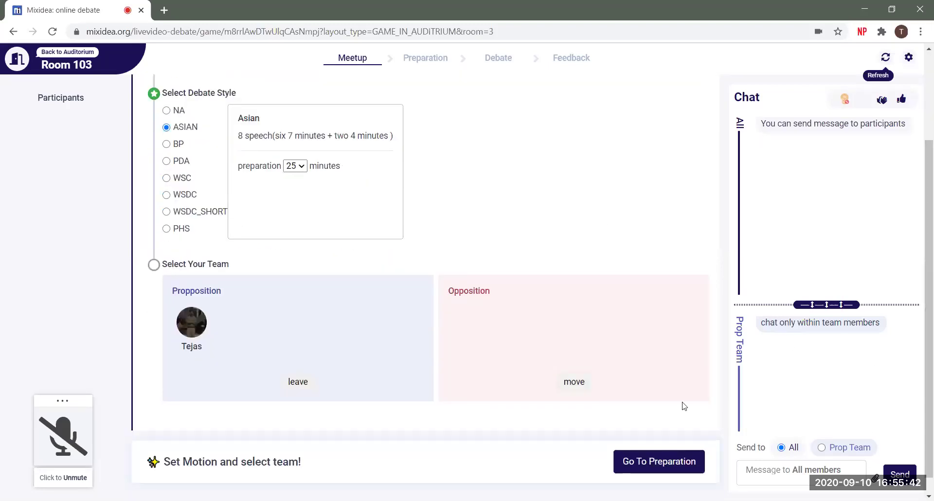
click(830, 447)
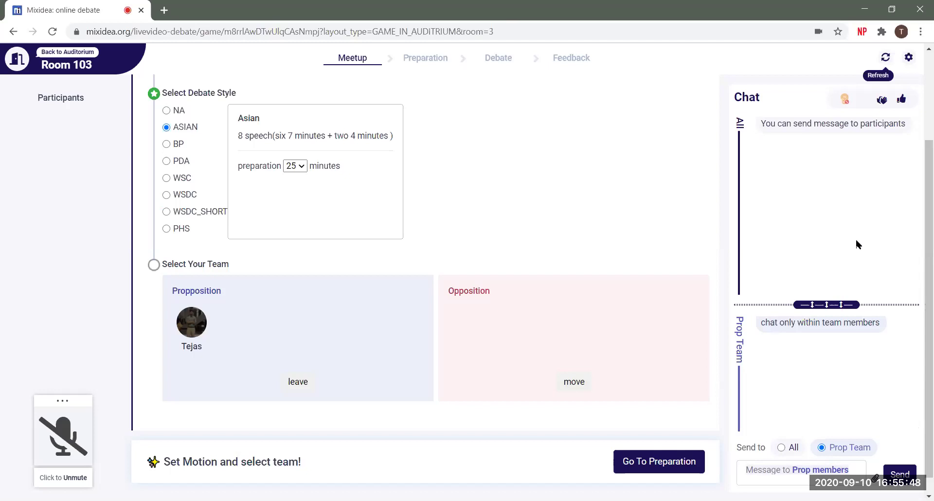
click(780, 447)
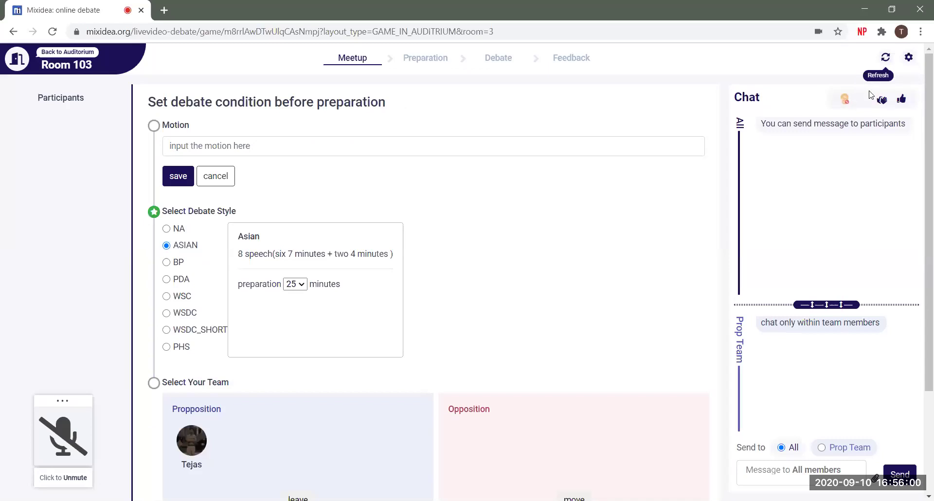
click(903, 106)
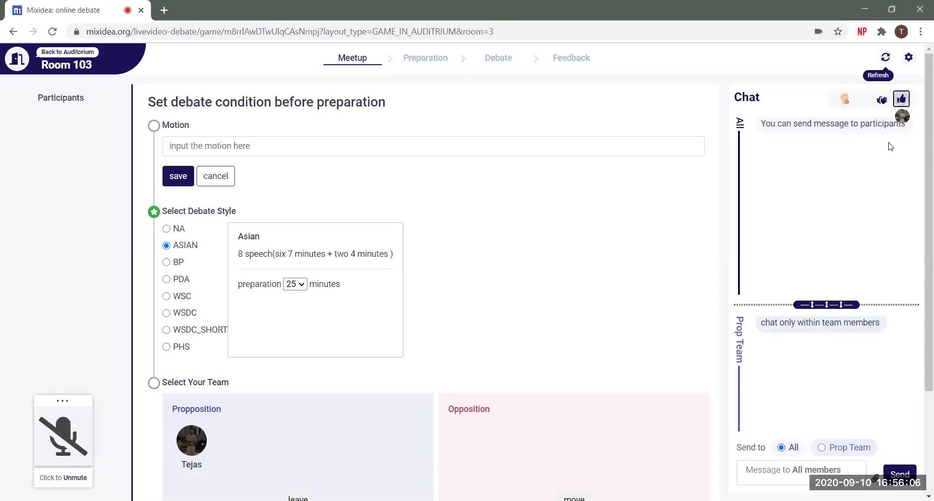
click(883, 107)
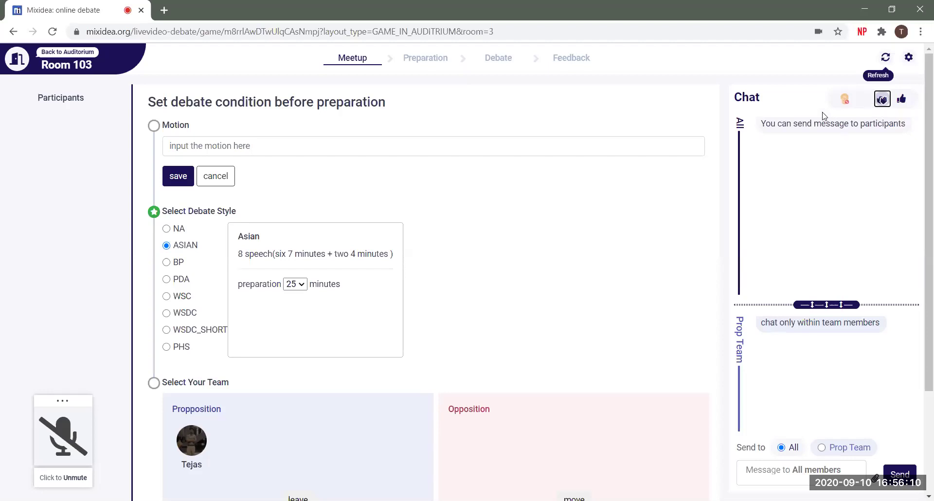
click(844, 103)
drag(920, 119, 919, 74)
drag(920, 110, 920, 128)
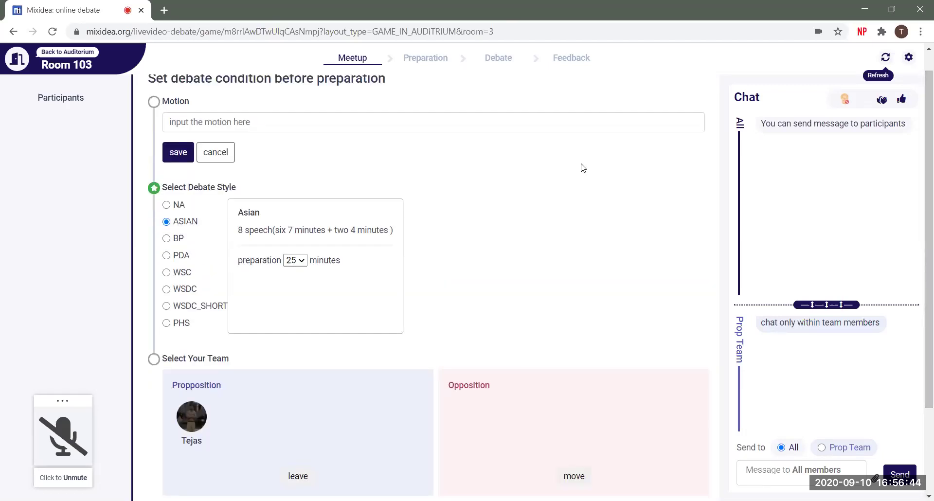
drag(918, 194, 918, 174)
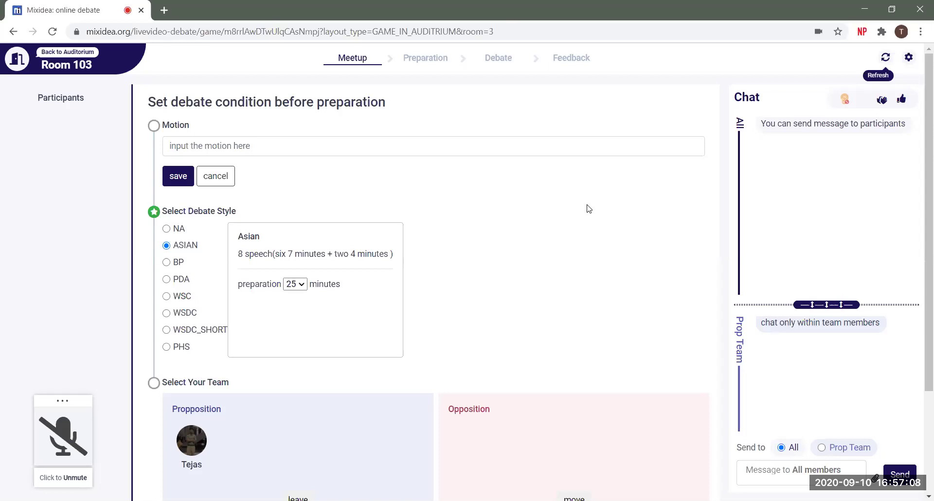
scroll(589, 208, down, 3)
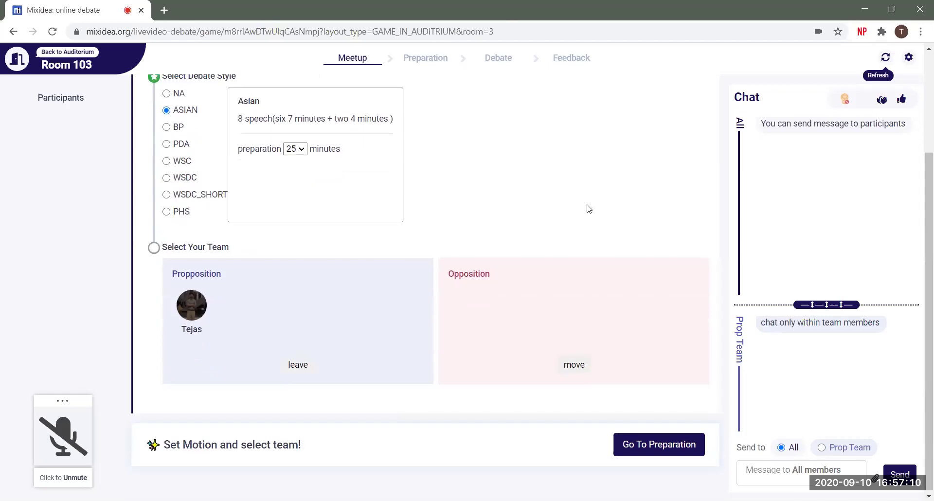
scroll(589, 208, up, 3)
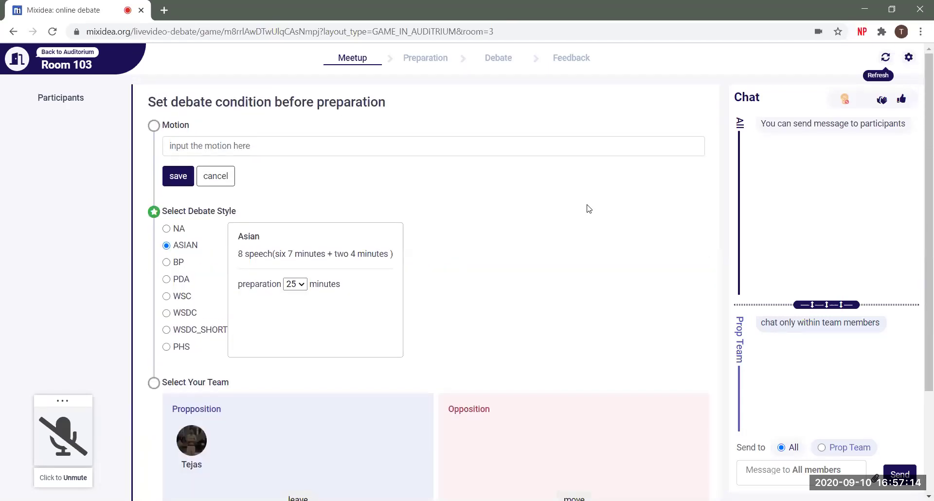
scroll(589, 208, down, 2)
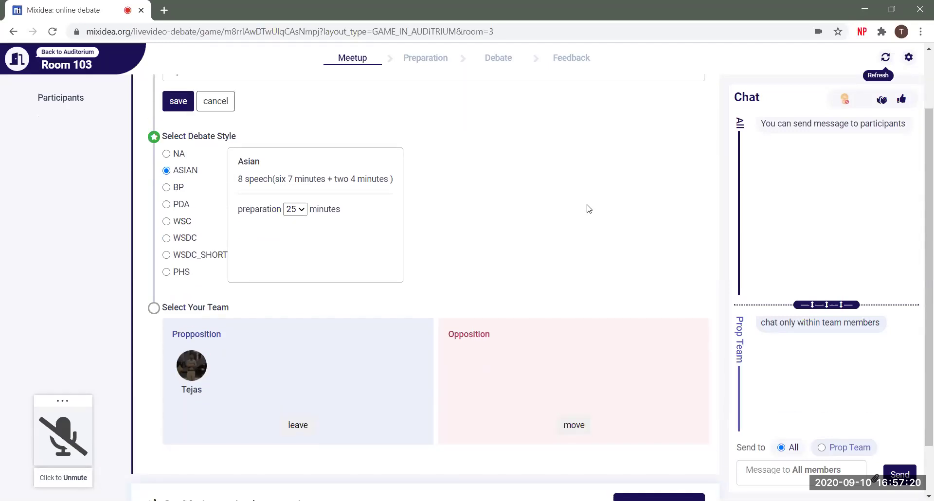
scroll(589, 208, up, 2)
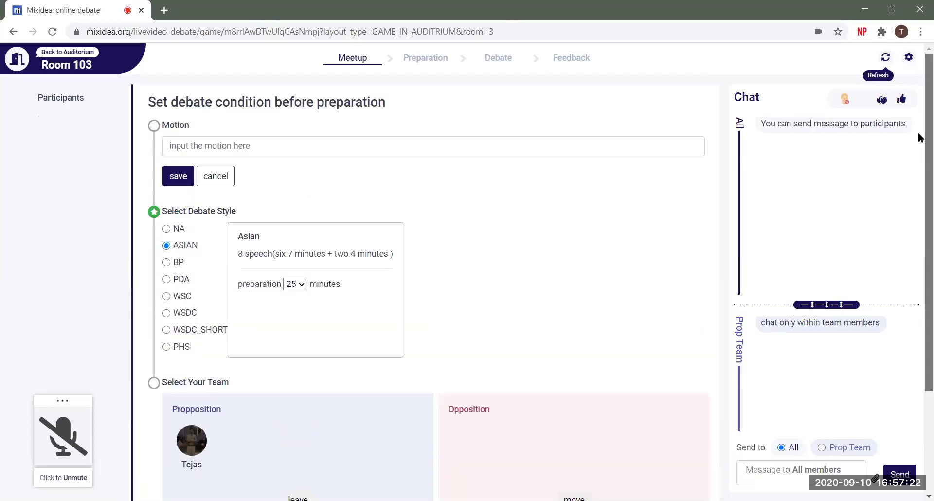
scroll(920, 160, down, 2)
scroll(920, 203, up, 2)
scroll(920, 204, down, 2)
scroll(919, 142, up, 2)
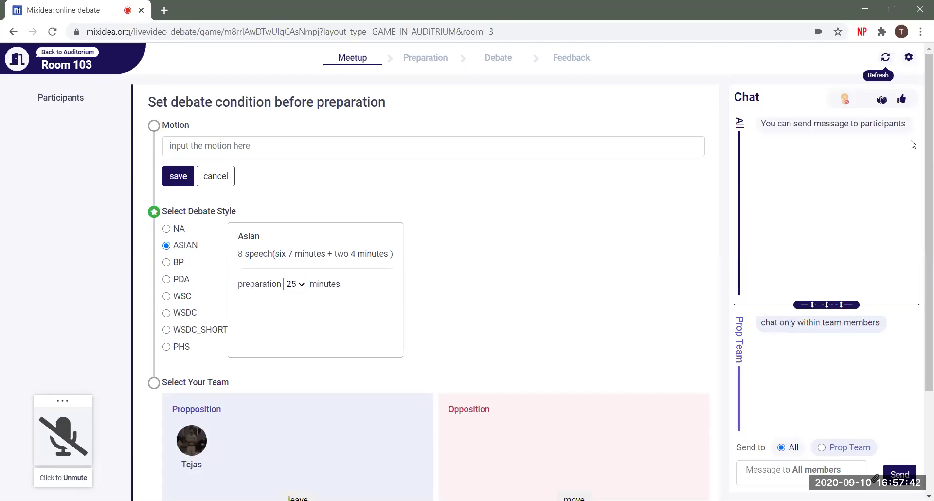
scroll(920, 173, down, 2)
scroll(919, 127, up, 2)
key(ctrl+a)
click(755, 163)
drag(530, 96, 676, 247)
click(677, 245)
drag(457, 94, 594, 276)
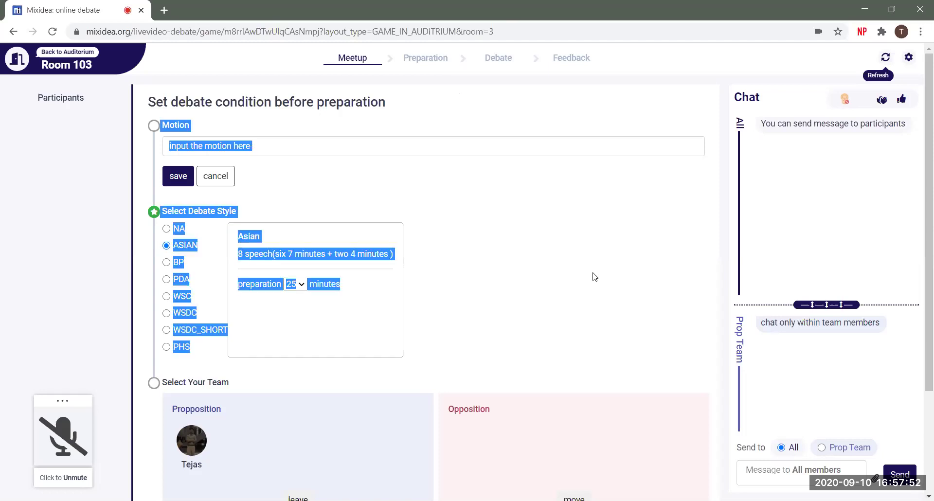
click(595, 277)
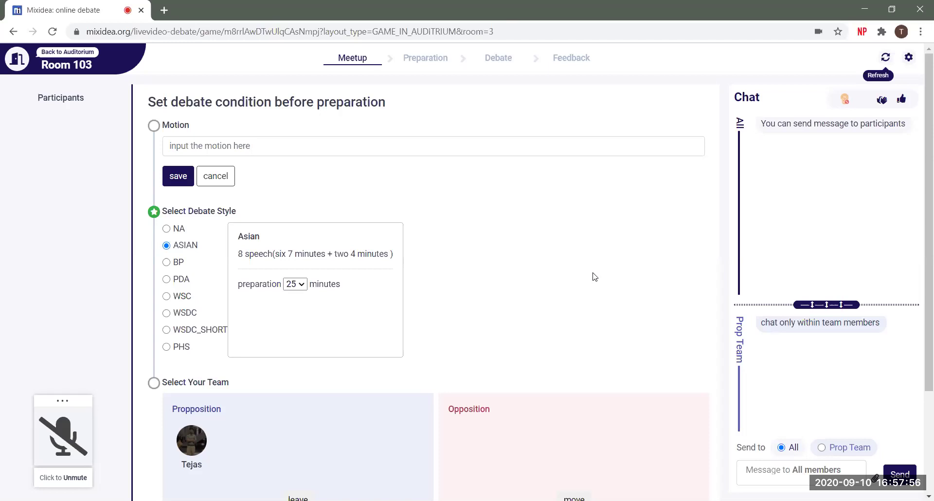
drag(921, 226, 920, 177)
drag(921, 171, 919, 150)
scroll(922, 127, down, 2)
scroll(921, 112, up, 2)
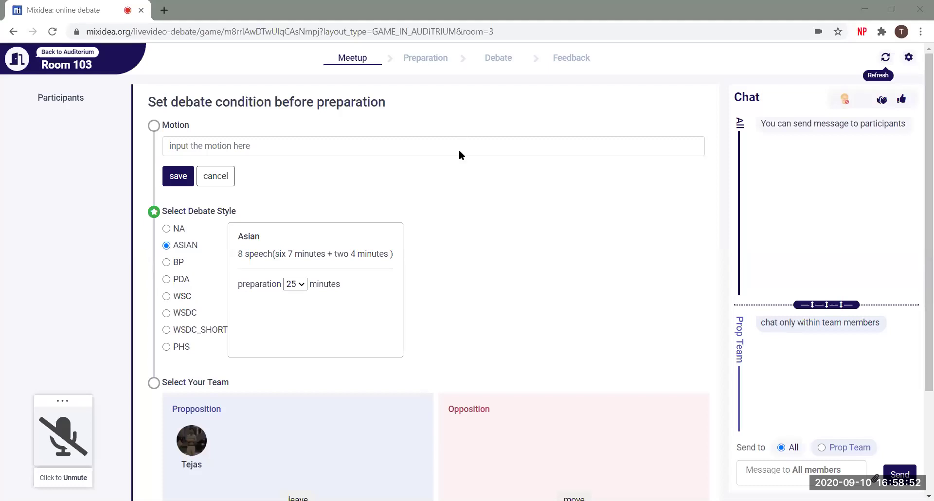
scroll(459, 150, down, 3)
scroll(462, 179, up, 1)
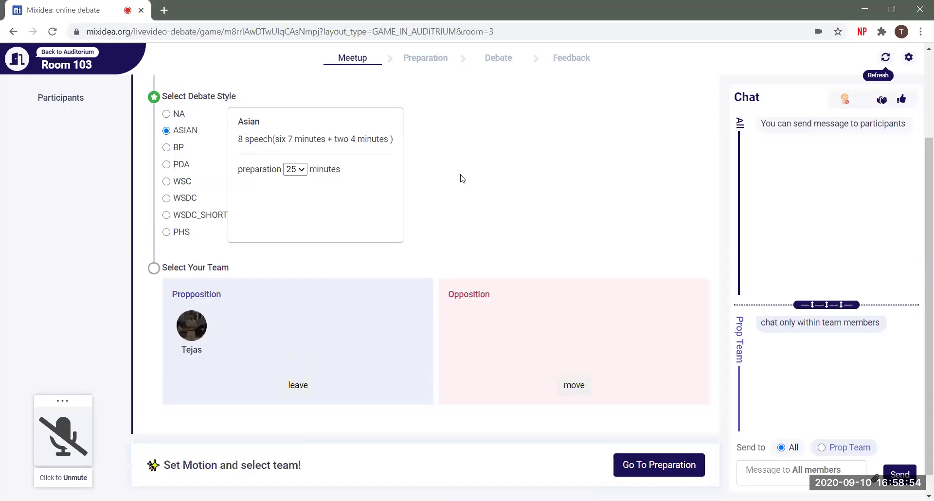
scroll(462, 179, up, 2)
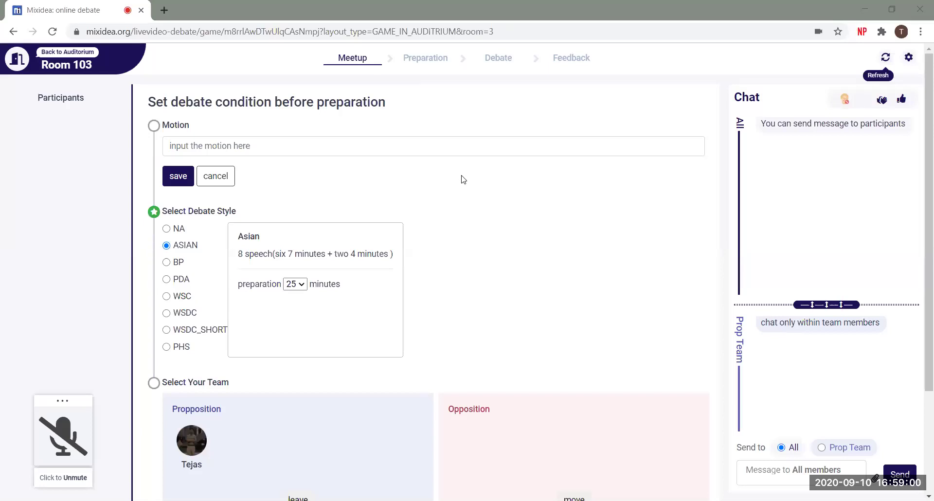
scroll(464, 179, down, 3)
scroll(463, 179, up, 3)
scroll(623, 237, down, 1)
scroll(623, 237, up, 1)
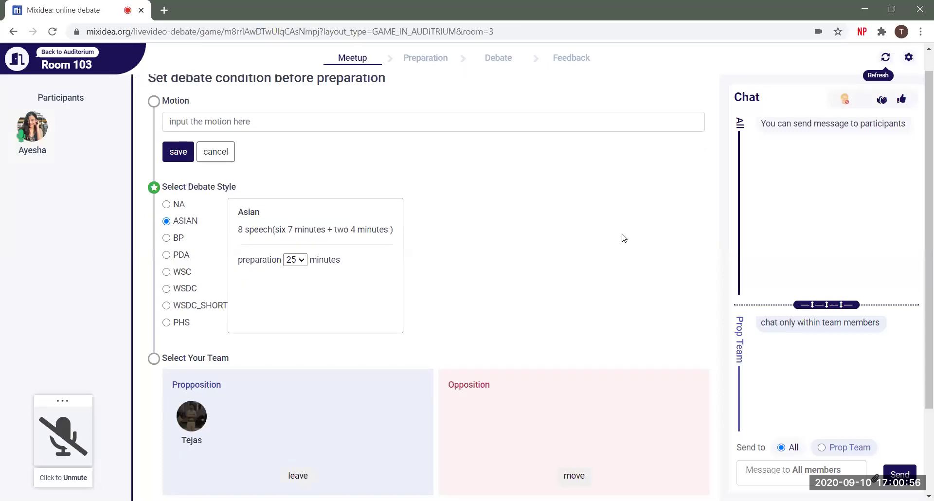
Keep preparation at 25 minutes and try Go To Preparation, triggering 'Please Set Motion!'.
scroll(625, 238, down, 2)
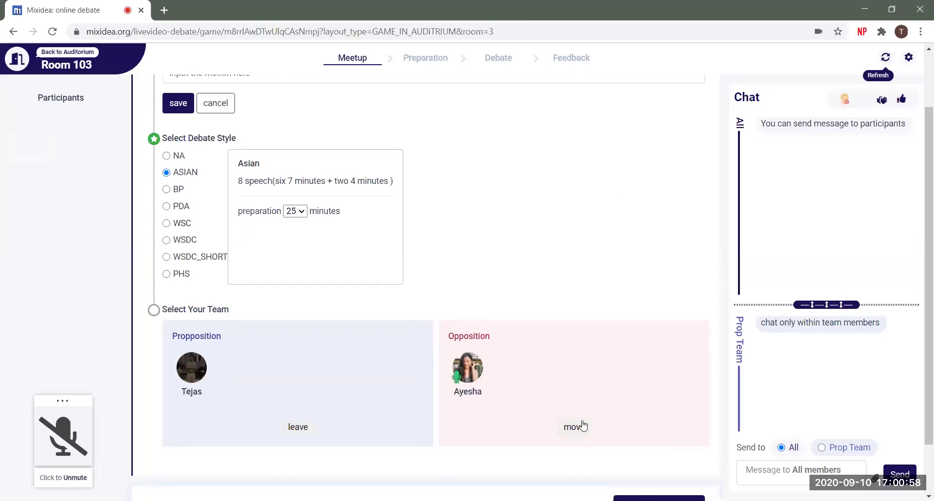
scroll(920, 285, down, 2)
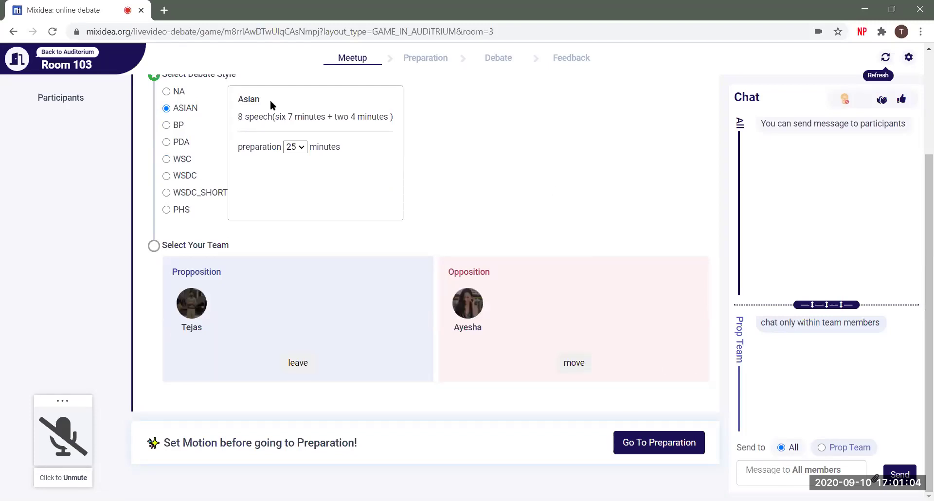
scroll(263, 234, up, 3)
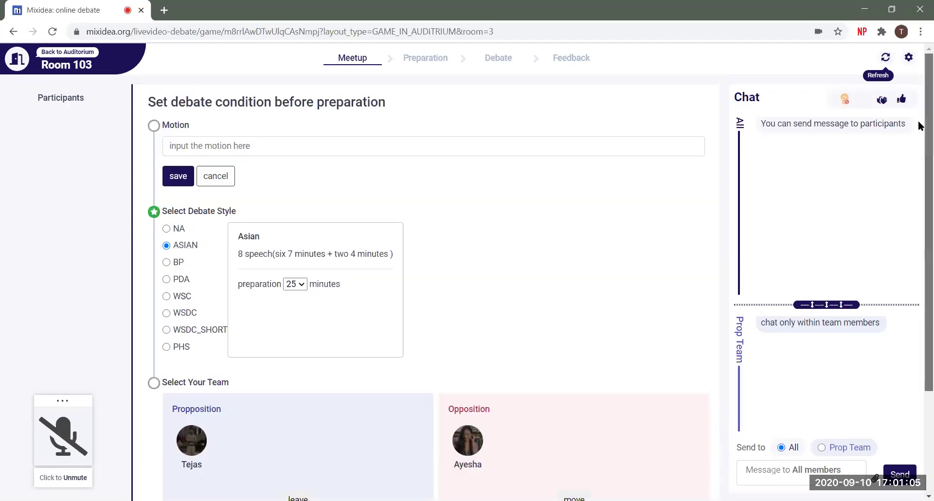
click(297, 285)
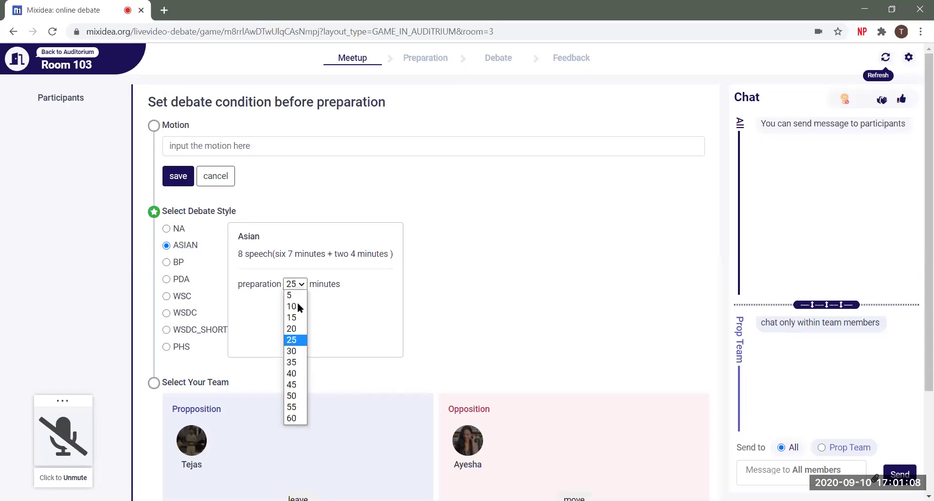
click(292, 341)
scroll(920, 218, down, 3)
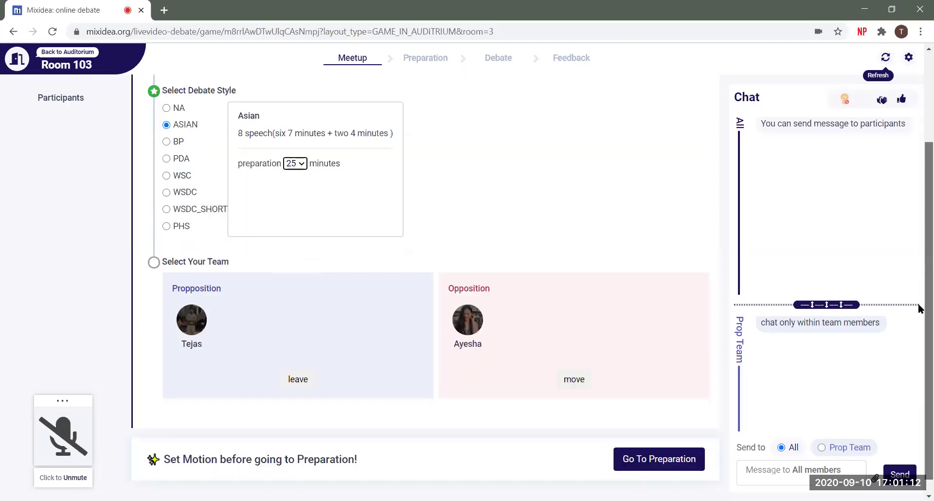
click(643, 465)
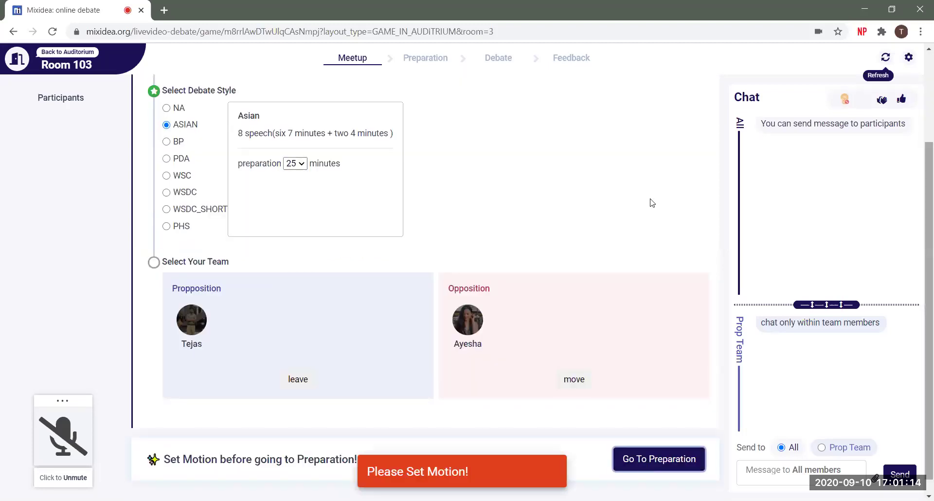
scroll(650, 202, up, 3)
Set the debate motion to 'THR DDC'.
click(582, 143)
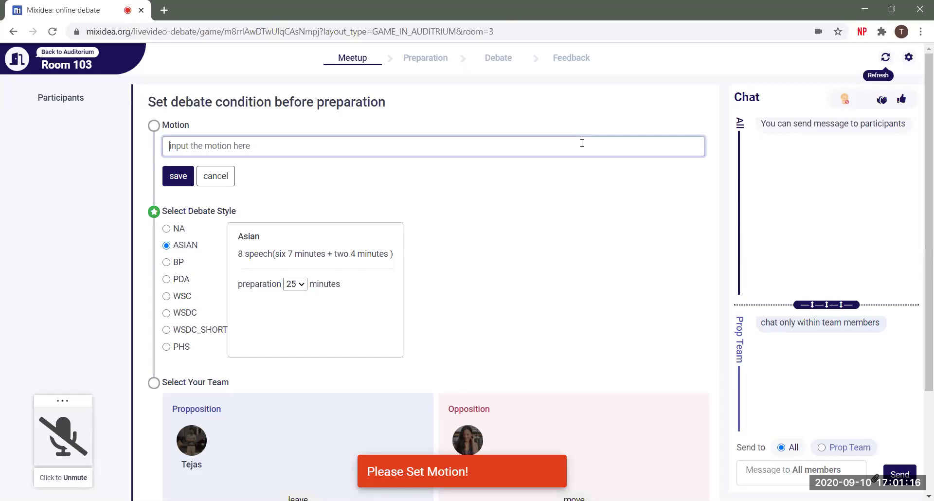
text(THR )
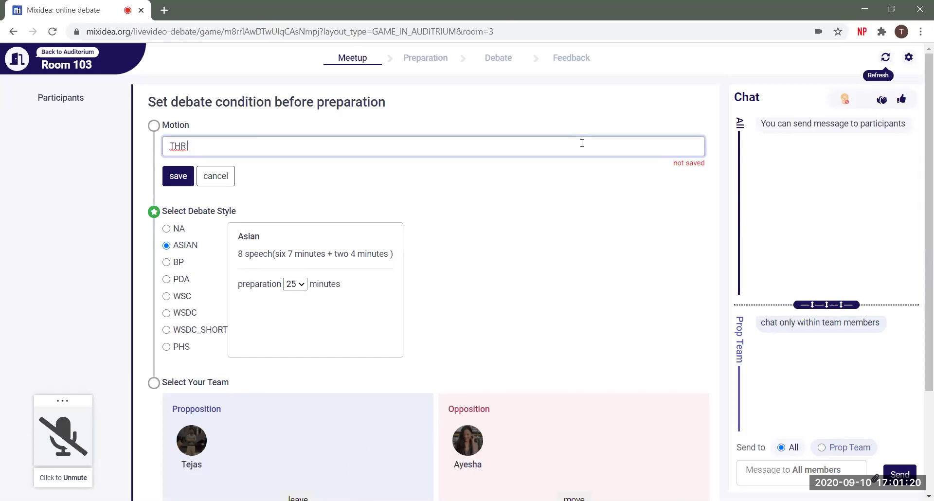
text(DDC)
key(Return)
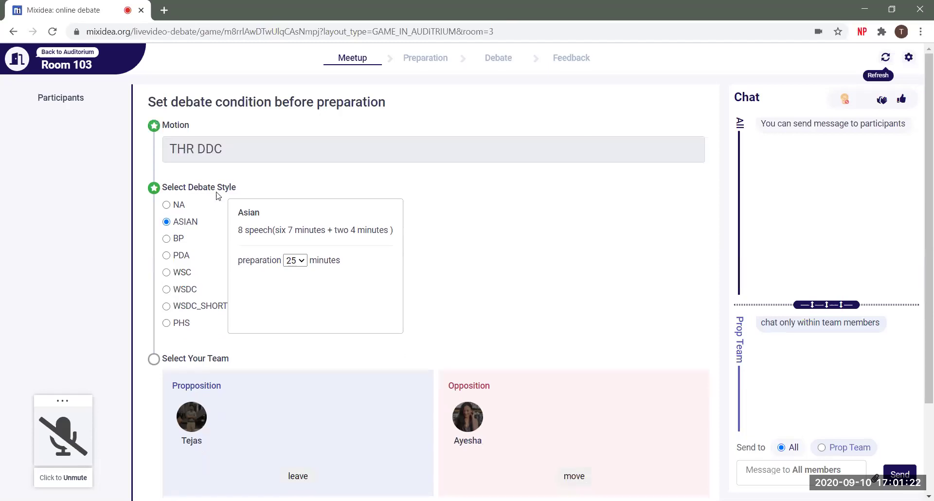
Move all participants into the Preparation stage, ticking Ok! and confirming GO.
scroll(918, 194, down, 2)
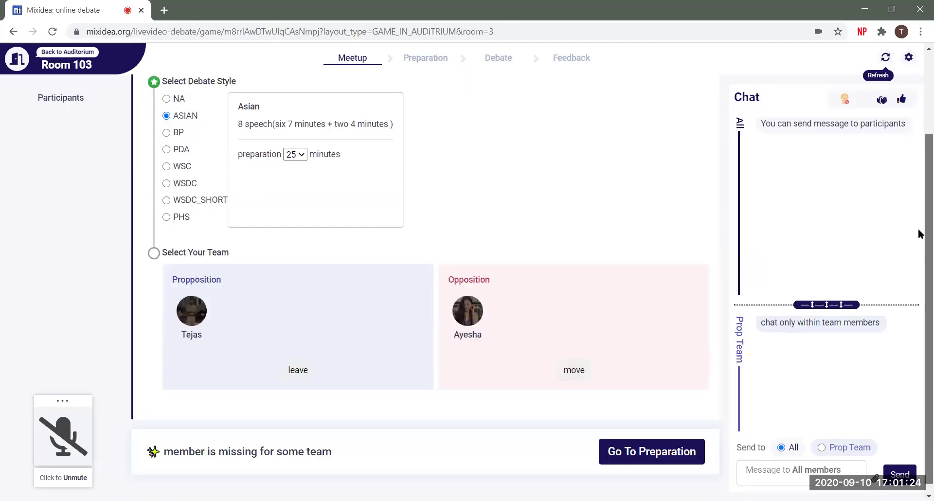
click(653, 444)
click(513, 285)
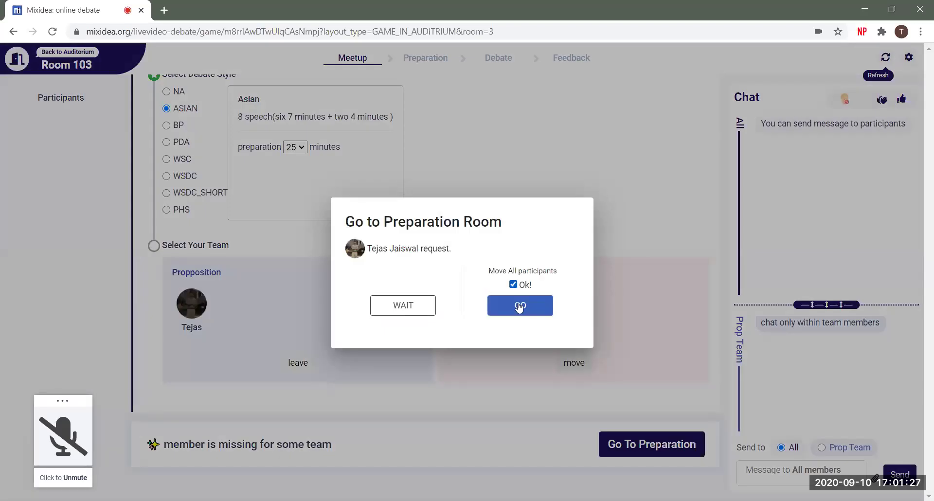
click(520, 305)
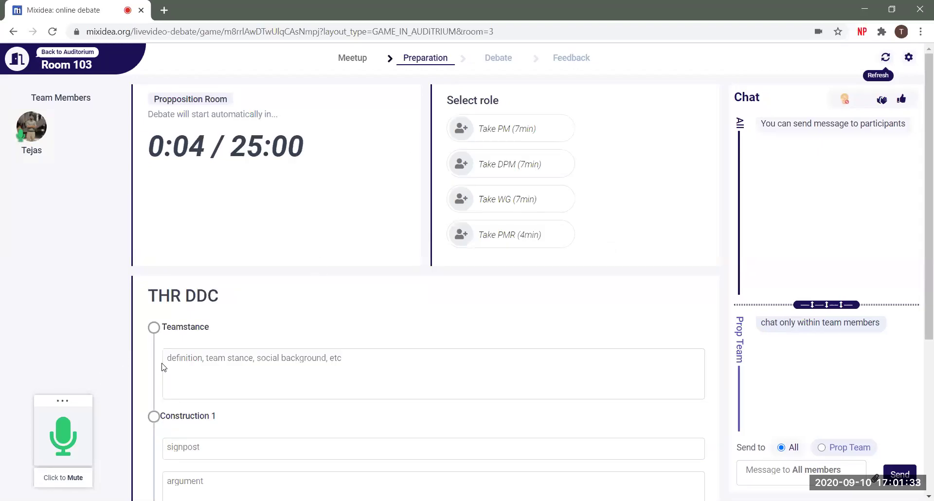
Mute the microphone and test typing in the Teamstance field, then erase it.
click(61, 448)
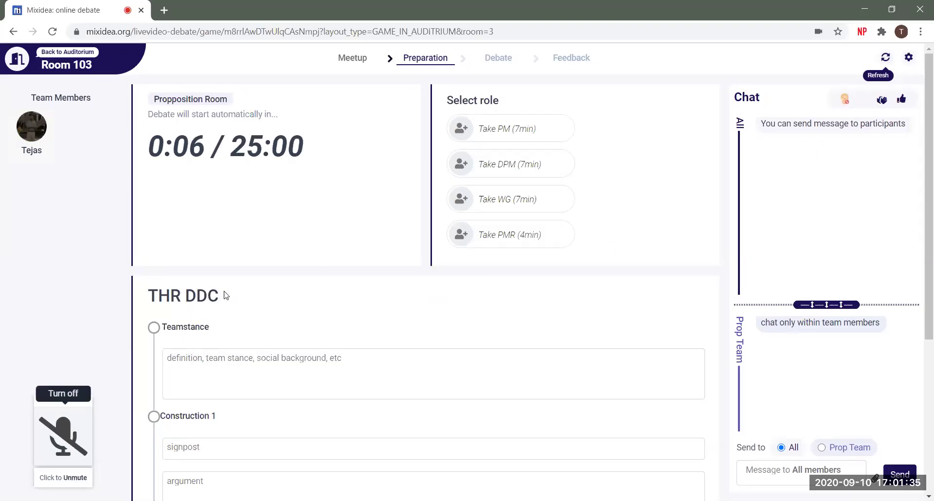
scroll(226, 293, down, 2)
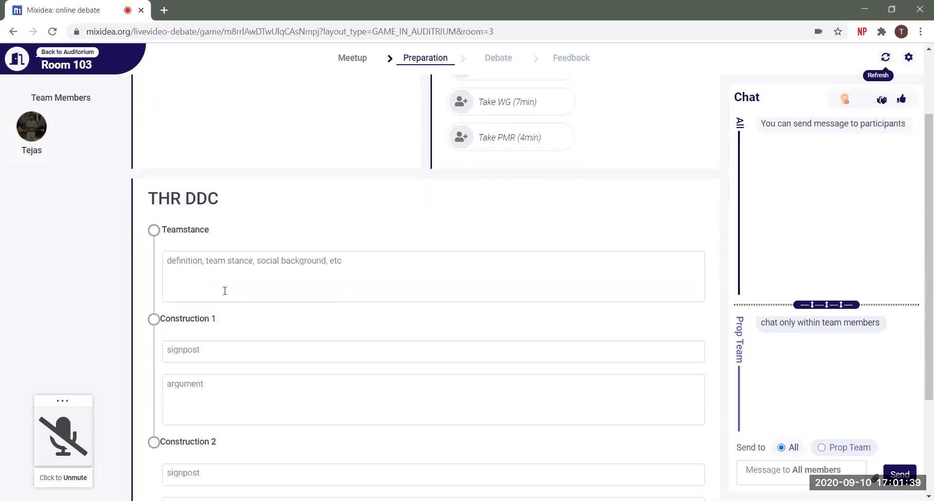
scroll(225, 292, down, 1)
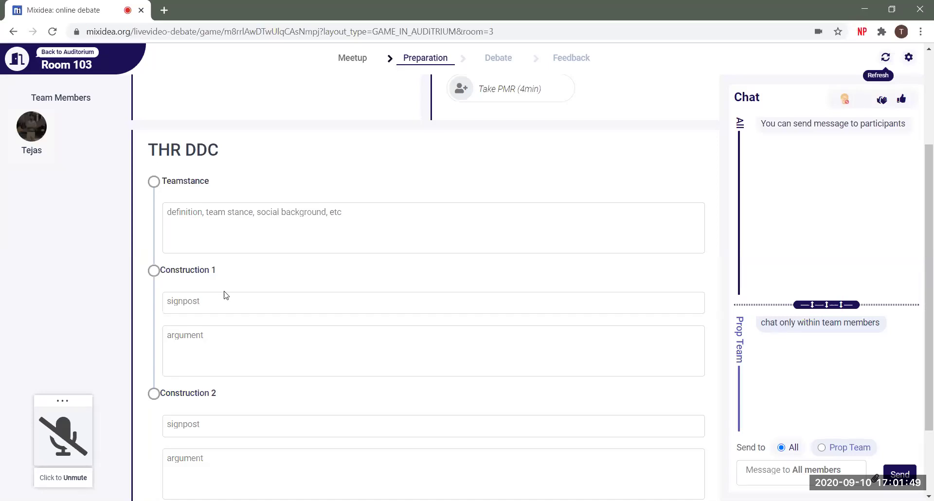
click(214, 214)
text(hohah)
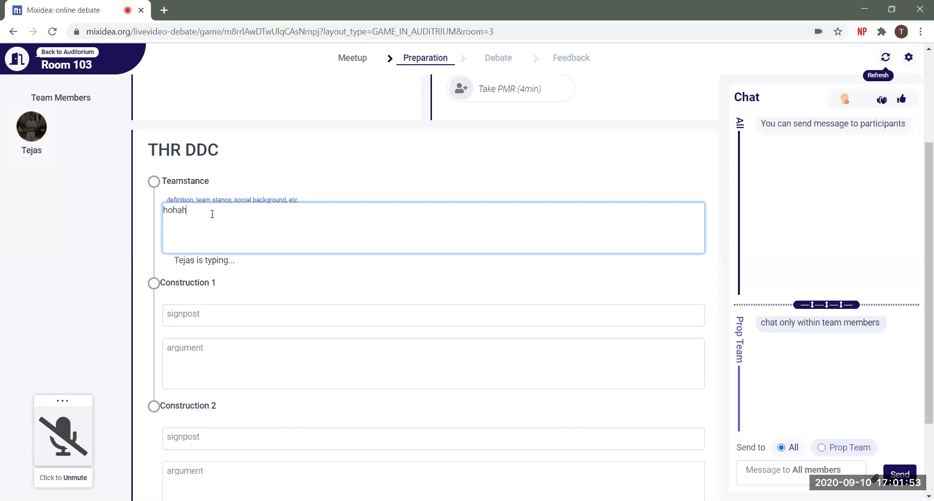
text(fhaoah)
key(BackSpace)
key(BackSpace)
key(BackSpace)
key(BackSpace)
key(BackSpace)
key(BackSpace)
key(BackSpace)
key(BackSpace)
key(BackSpace)
key(BackSpace)
key(BackSpace)
click(263, 164)
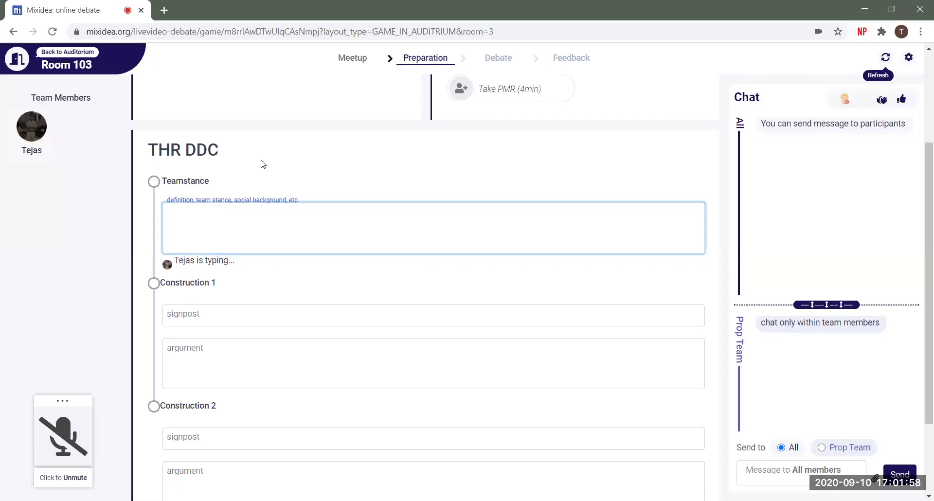
Type 'DDC is ba' into the first construction's signpost and remove the last letter.
click(250, 302)
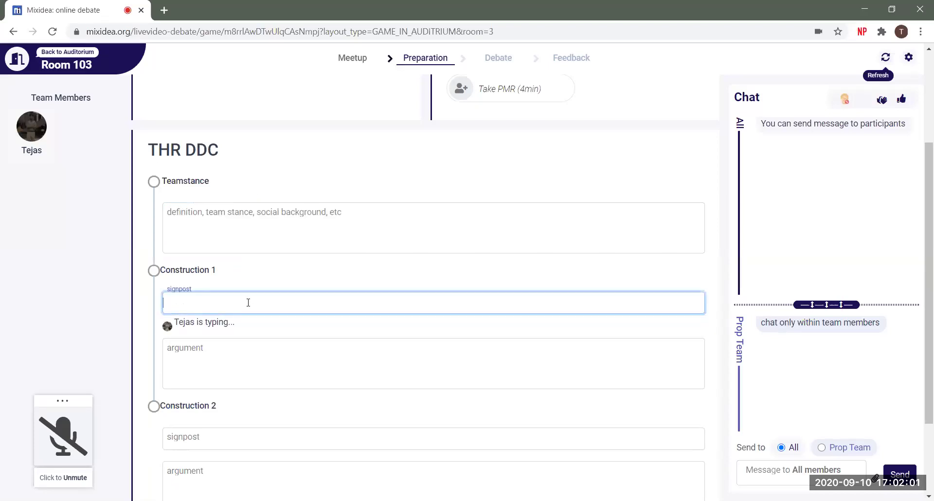
text(DDC is ba)
key(BackSpace)
key(BackSpace)
key(BackSpace)
key(BackSpace)
key(BackSpace)
key(BackSpace)
key(BackSpace)
key(BackSpace)
key(BackSpace)
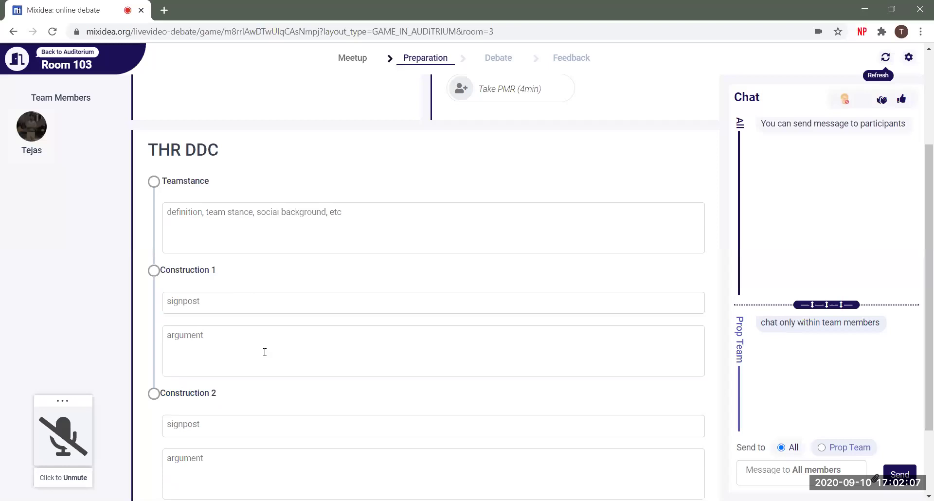
click(249, 333)
click(269, 296)
Add Construction 3 and Construction 4 sections to the preparation notes.
scroll(921, 205, down, 2)
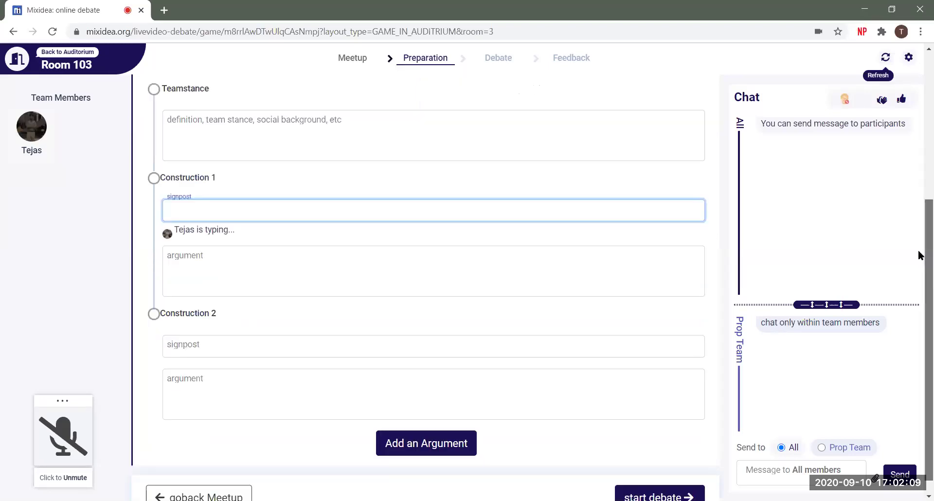
click(475, 441)
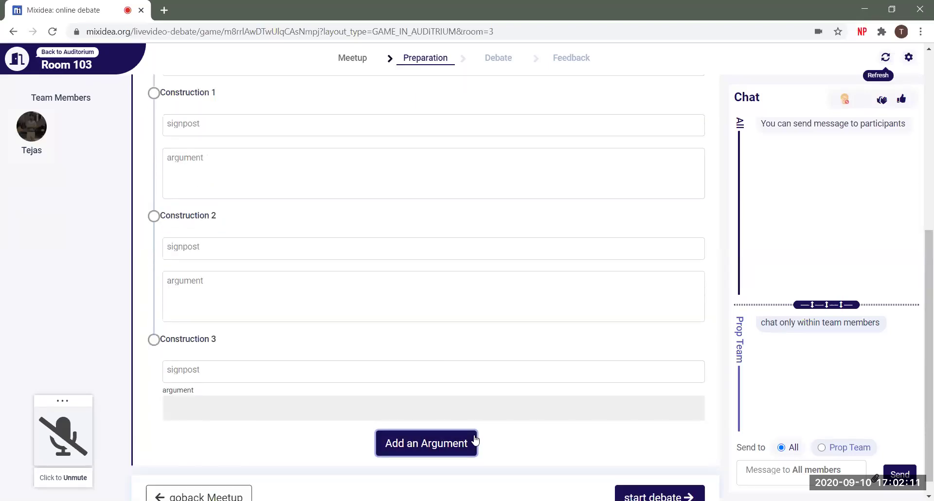
click(475, 442)
drag(921, 253, 921, 37)
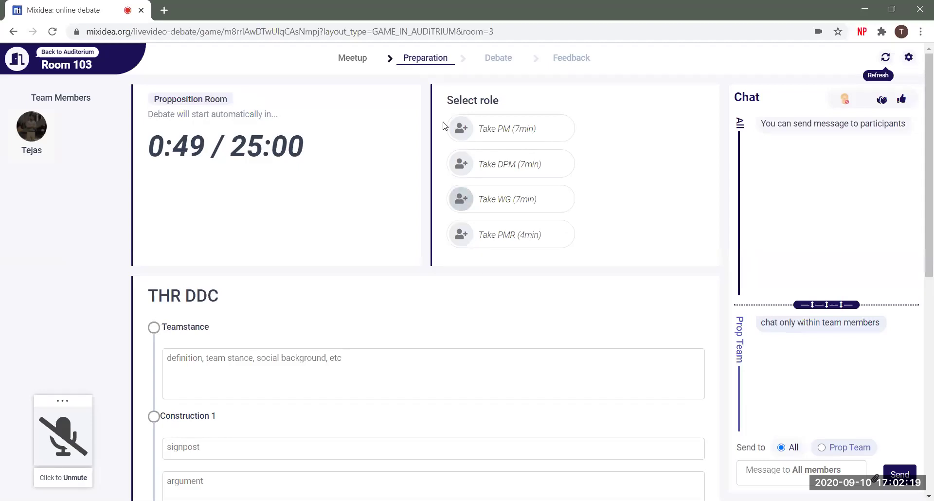
Take the PM, DPM and WG roles, then give up DPM.
click(460, 129)
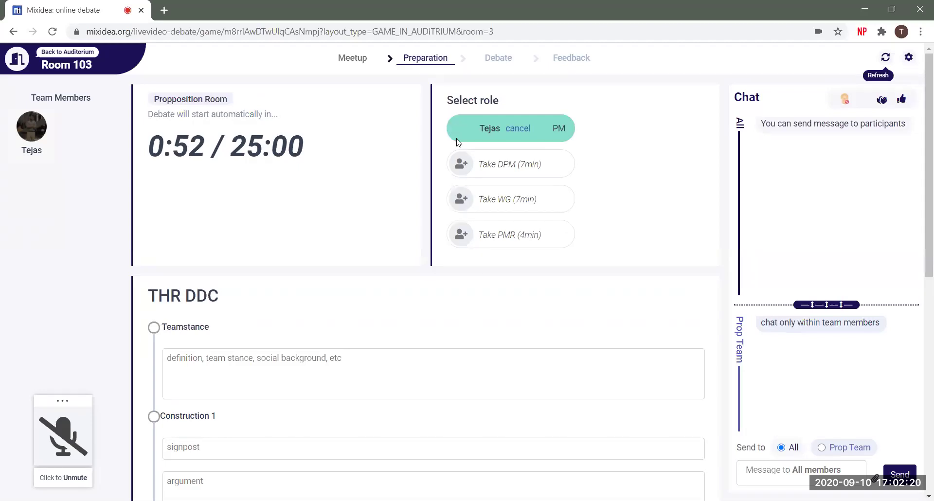
click(472, 167)
click(475, 200)
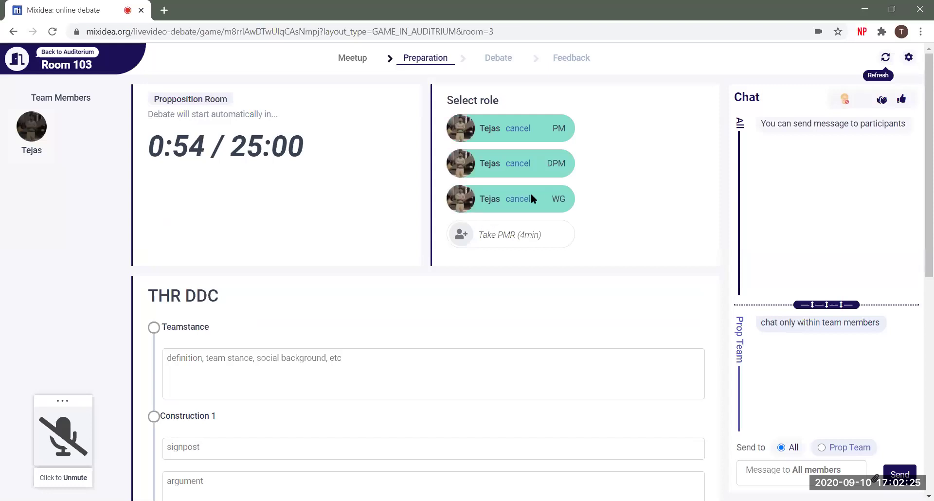
click(527, 164)
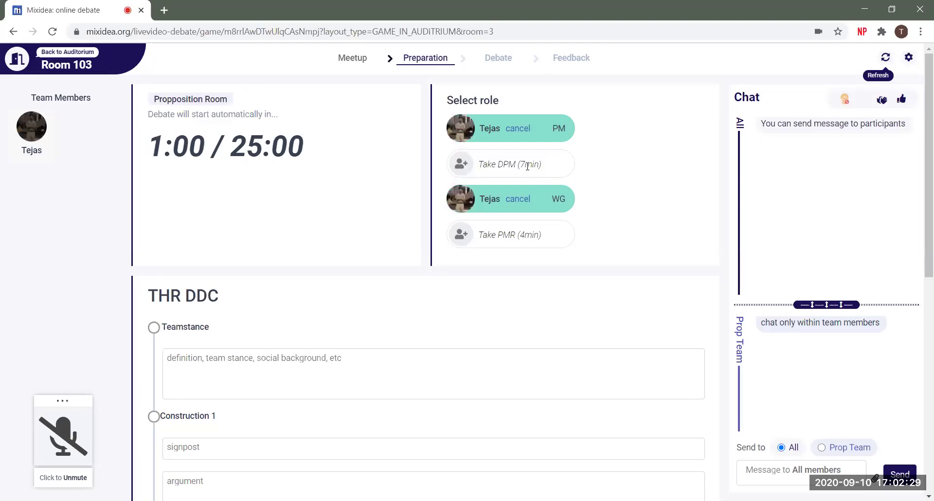
Start the debate and accept moving to the Debate Room with the 7:15 PM speech queued.
scroll(920, 138, down, 8)
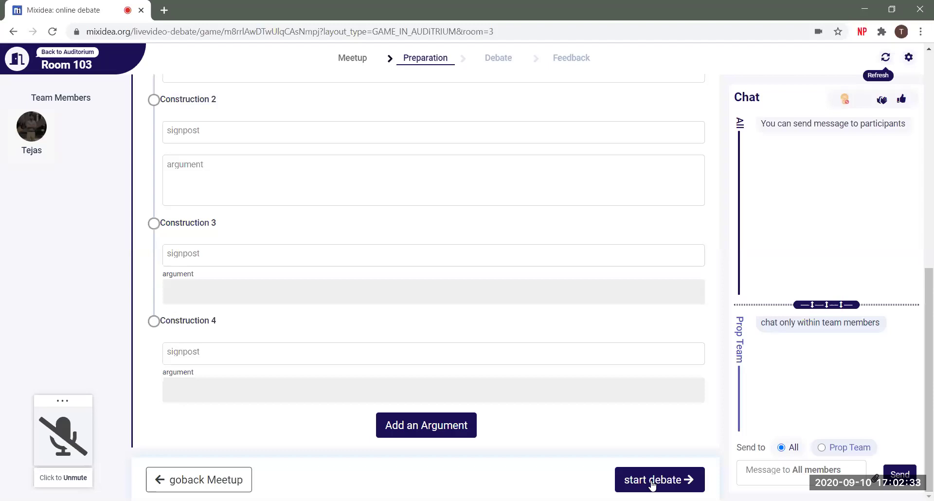
click(653, 481)
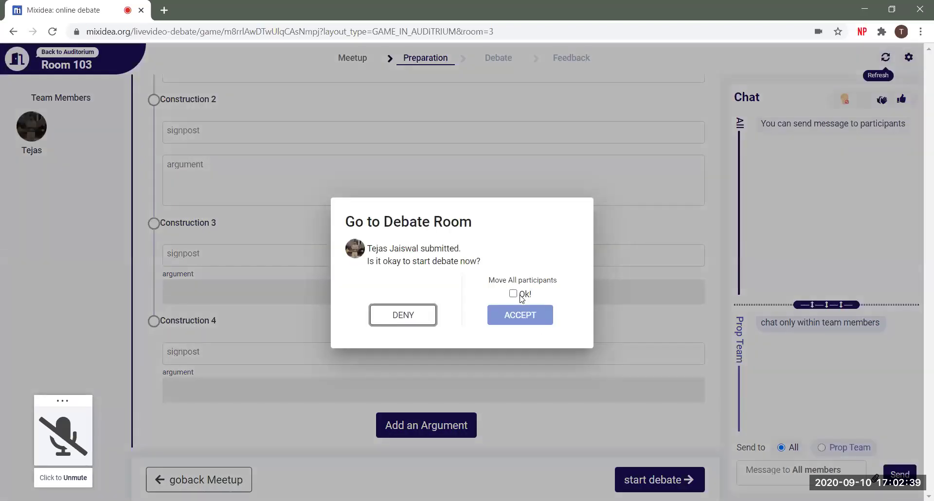
click(520, 315)
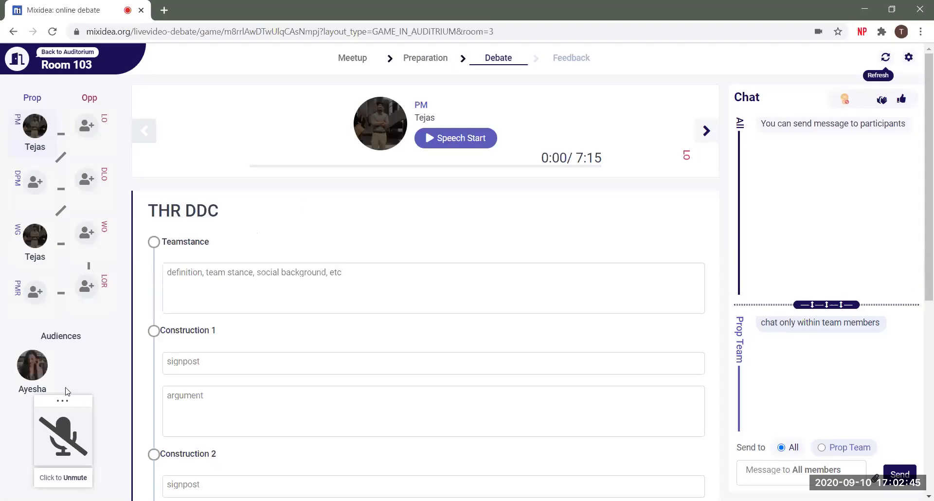
click(65, 424)
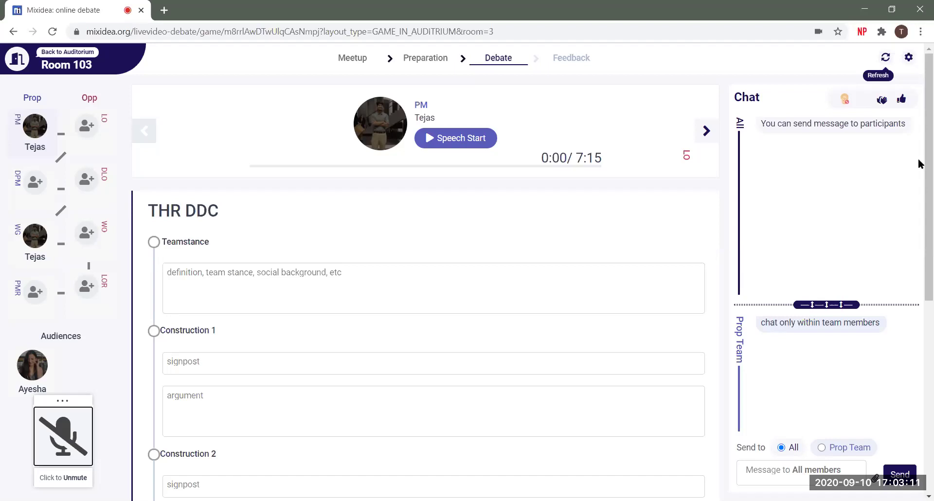
scroll(919, 190, down, 2)
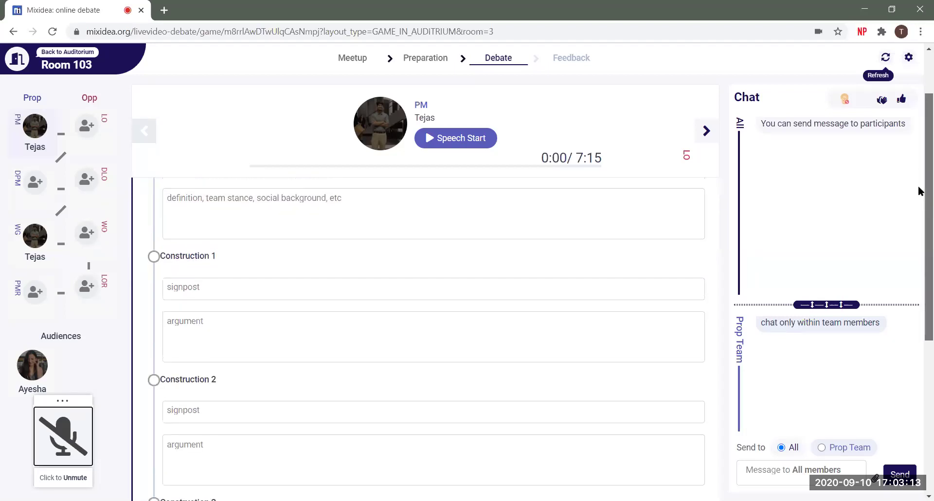
scroll(918, 185, up, 2)
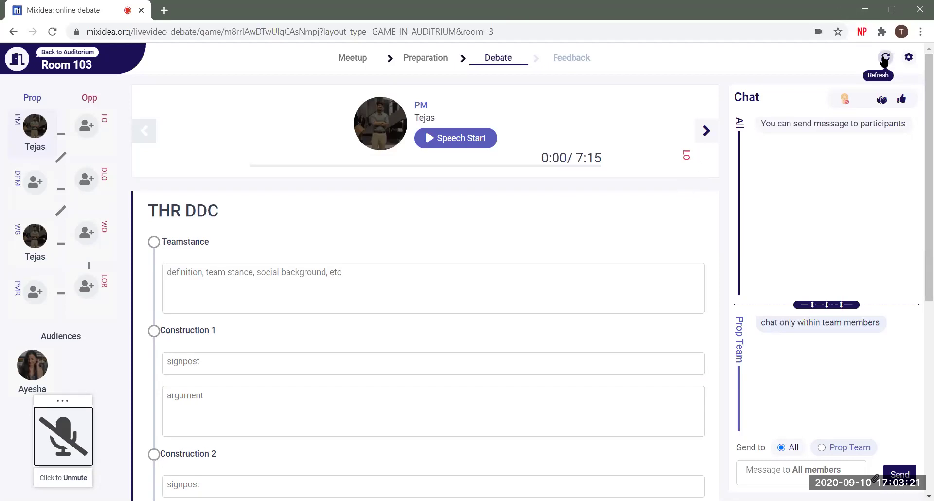
Enter 'lbaflbafbala' under Teamstance in the debate notes and save it.
click(451, 292)
text(lbaflbafbala)
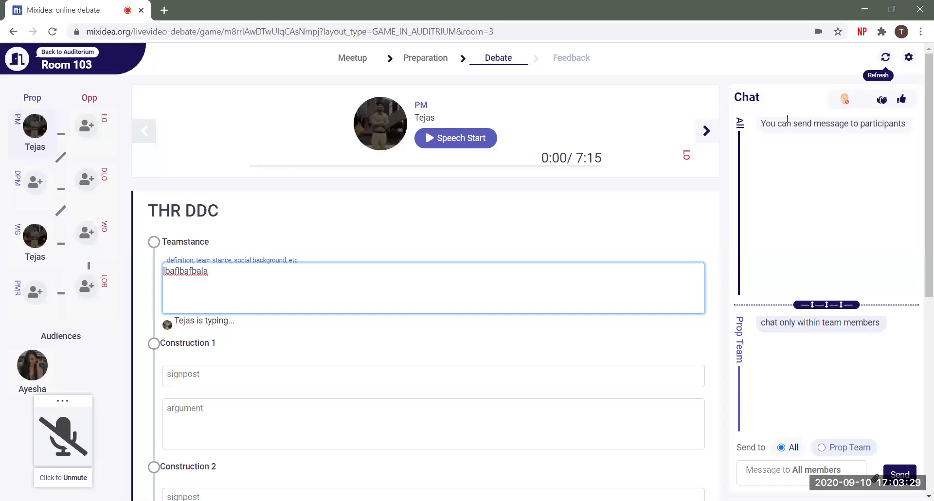
scroll(918, 195, down, 3)
scroll(918, 195, up, 3)
scroll(922, 239, down, 4)
scroll(922, 238, up, 4)
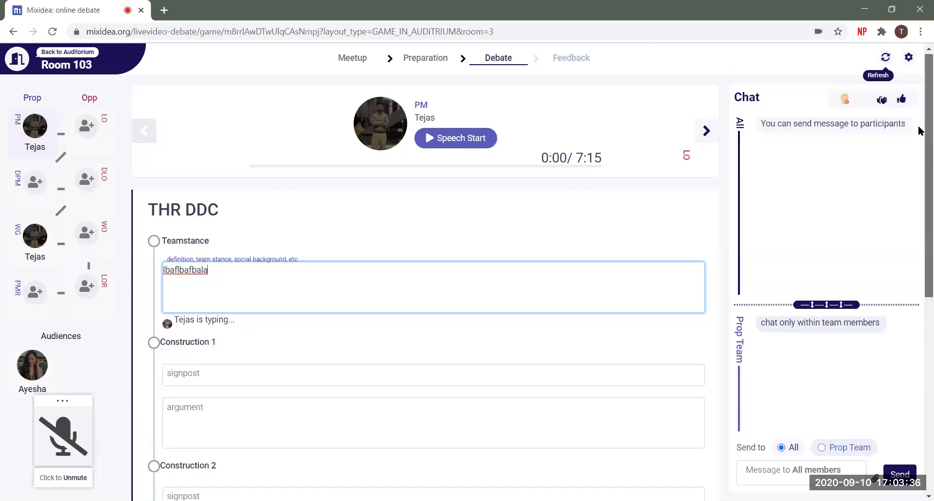
click(617, 243)
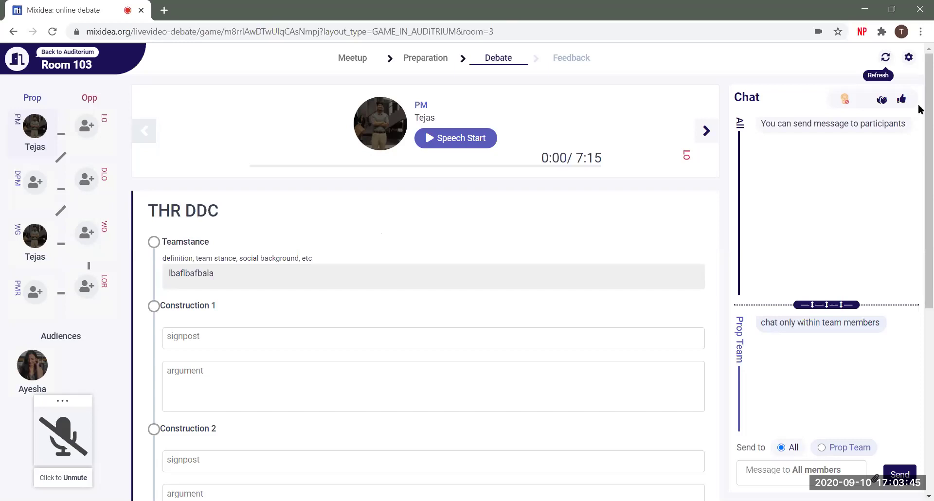
mouse_move(921, 87)
mouse_down()
mouse_move(921, 141)
mouse_move(921, 87)
mouse_up()
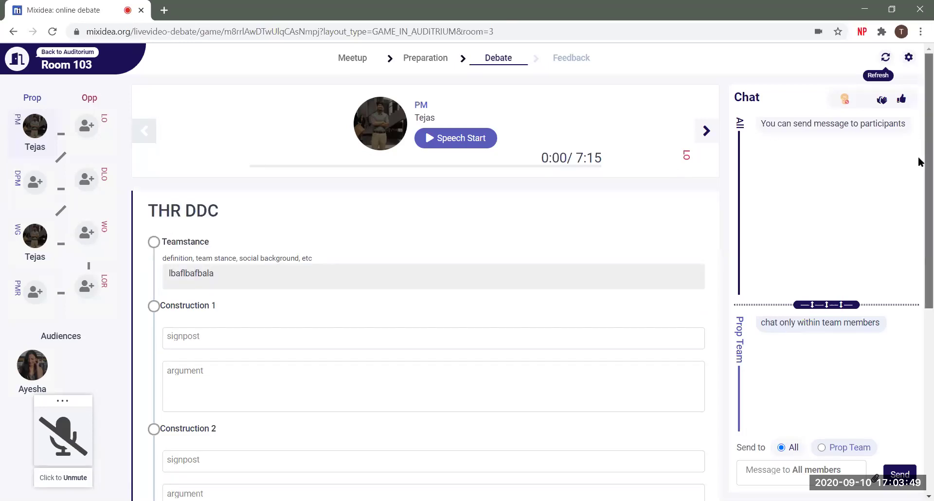
Start the PM speech, unmute then re-mute the microphone, and finish the speech.
click(480, 141)
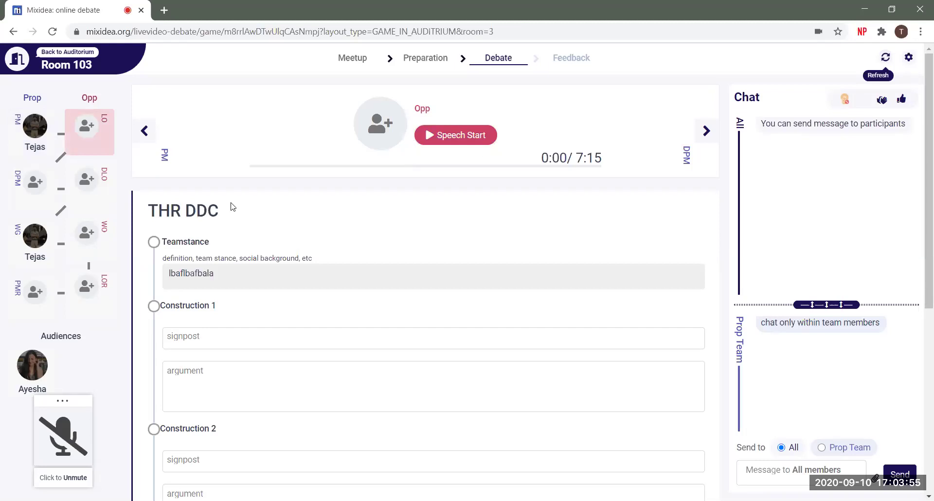
click(462, 142)
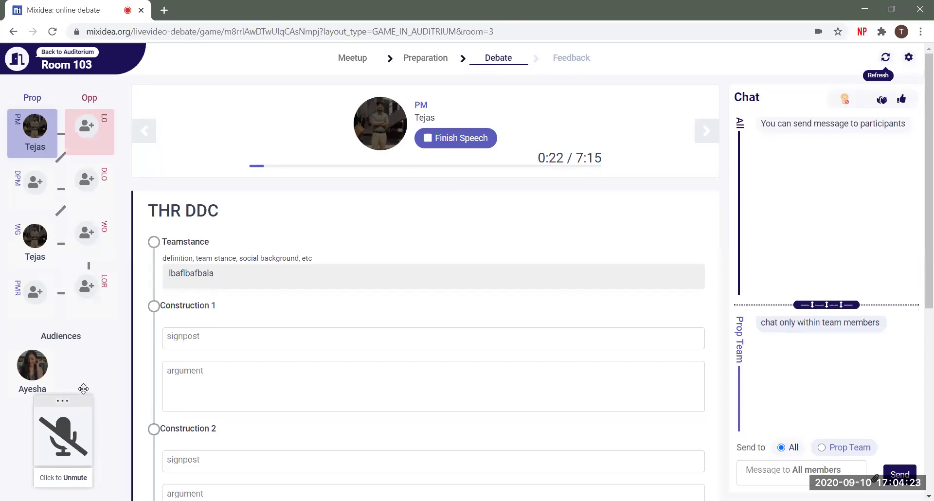
drag(84, 388, 479, 166)
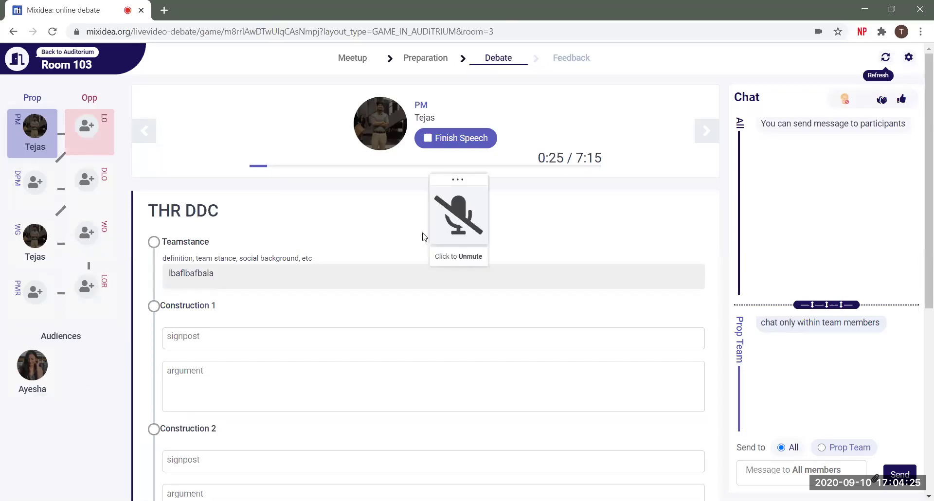
click(469, 256)
click(468, 257)
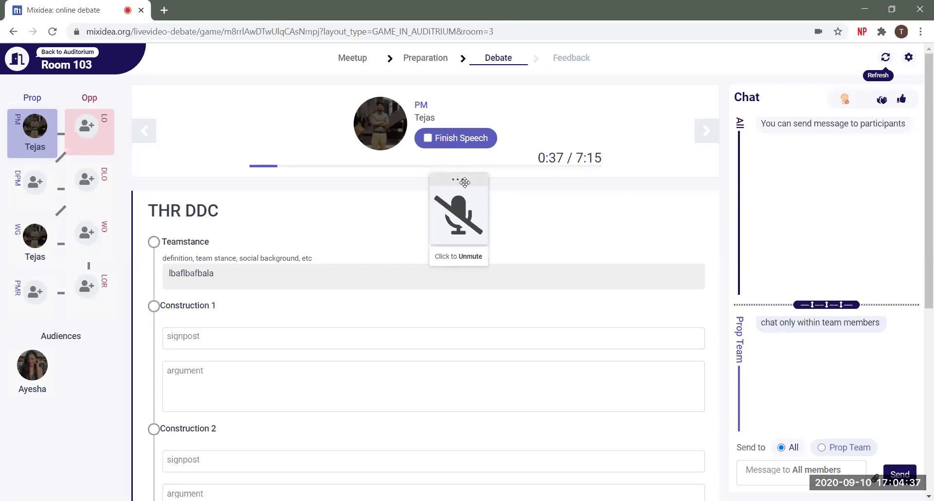
click(456, 138)
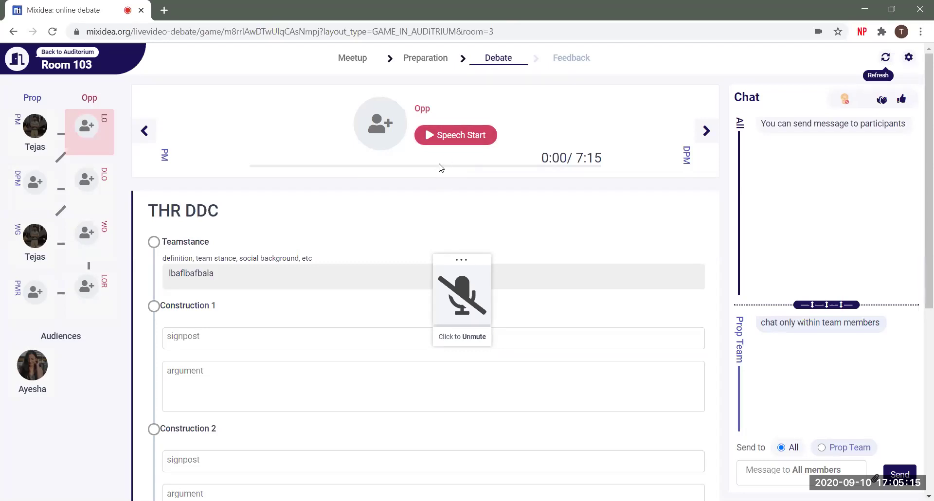
Take the LO slot, give and finish the muted LO speech, then step back to PM.
click(441, 142)
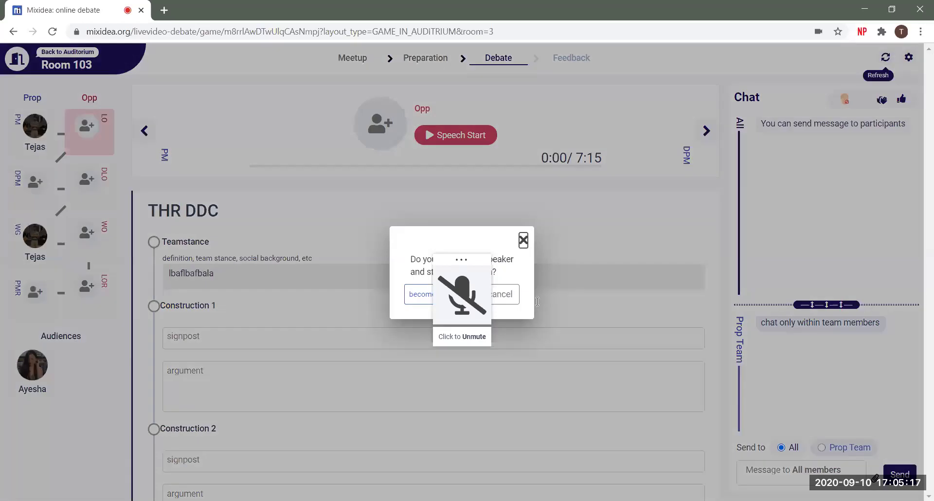
drag(460, 257, 433, 304)
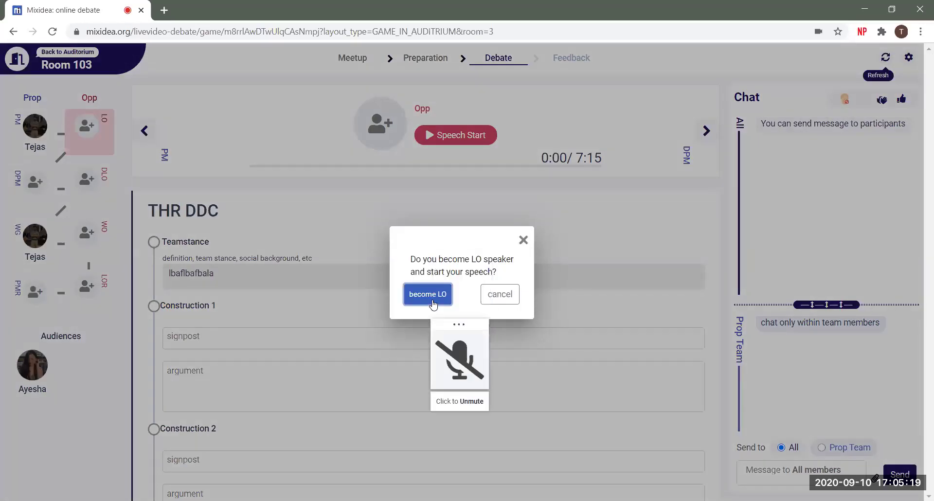
click(433, 294)
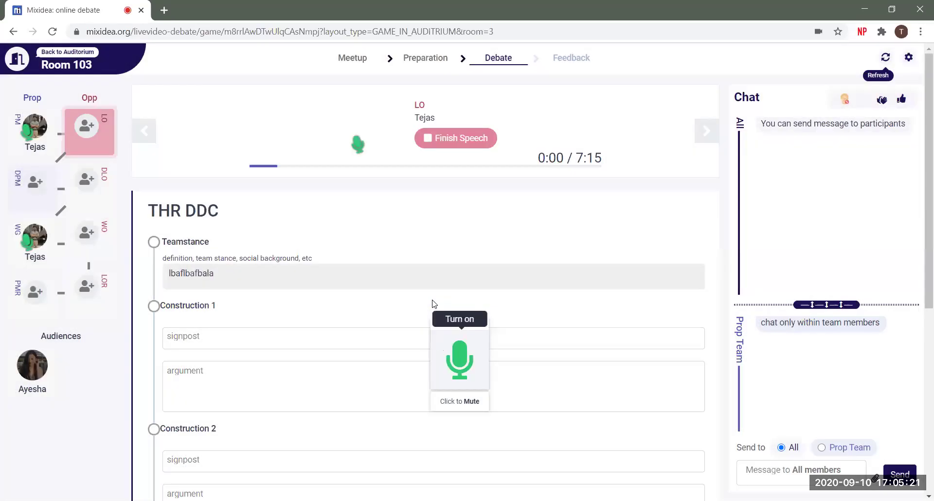
click(451, 363)
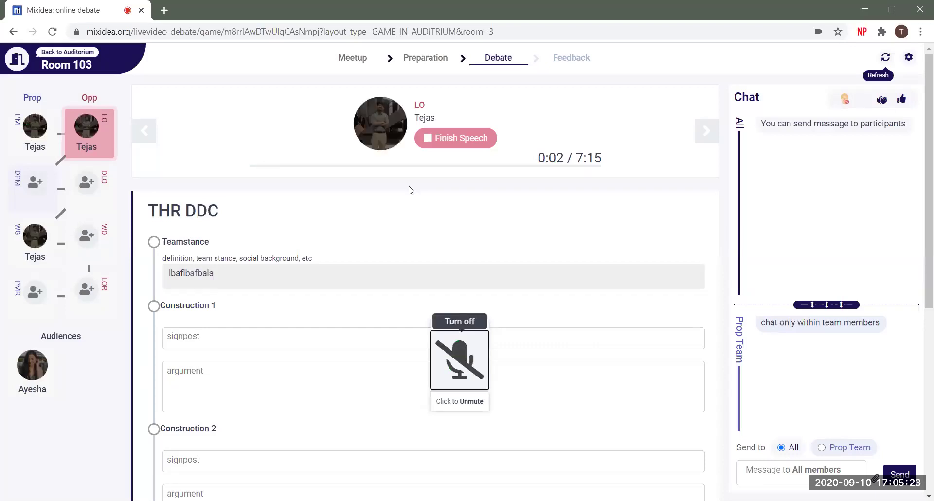
click(465, 141)
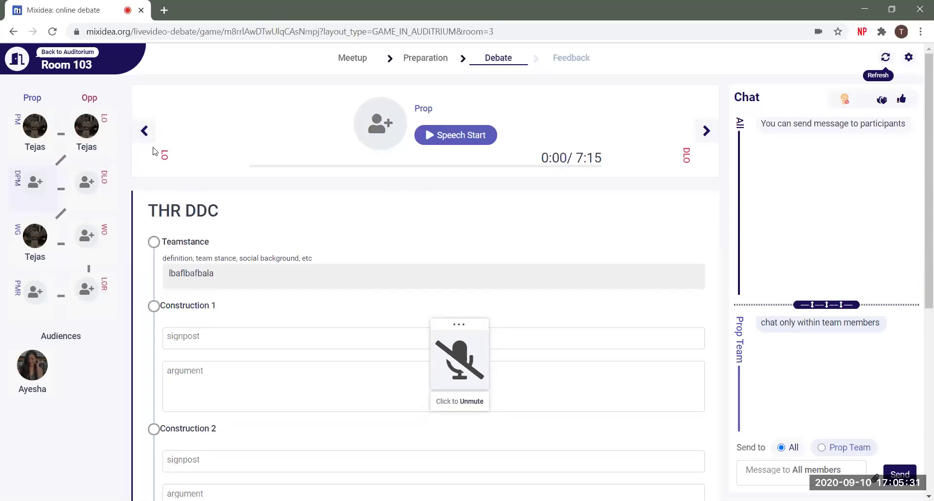
click(142, 134)
click(142, 132)
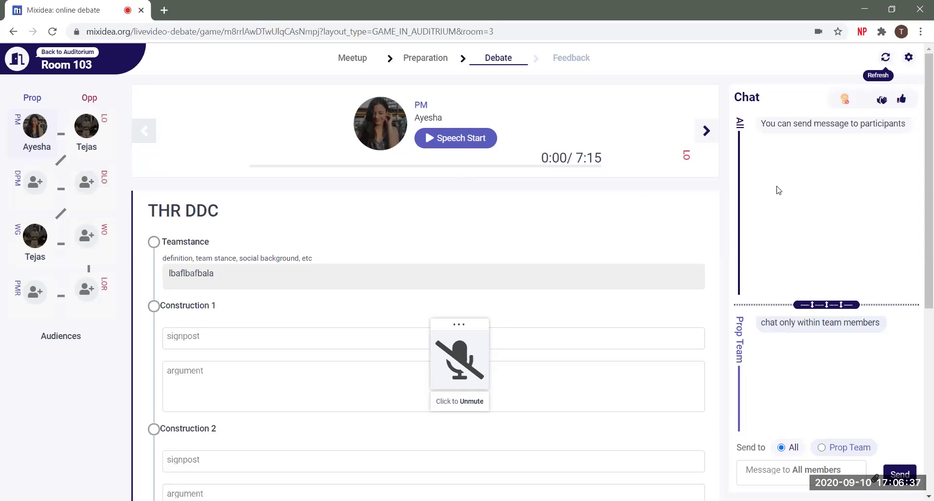
Start Feedback with all participants moved along into the Feedback room.
scroll(920, 450, down, 6)
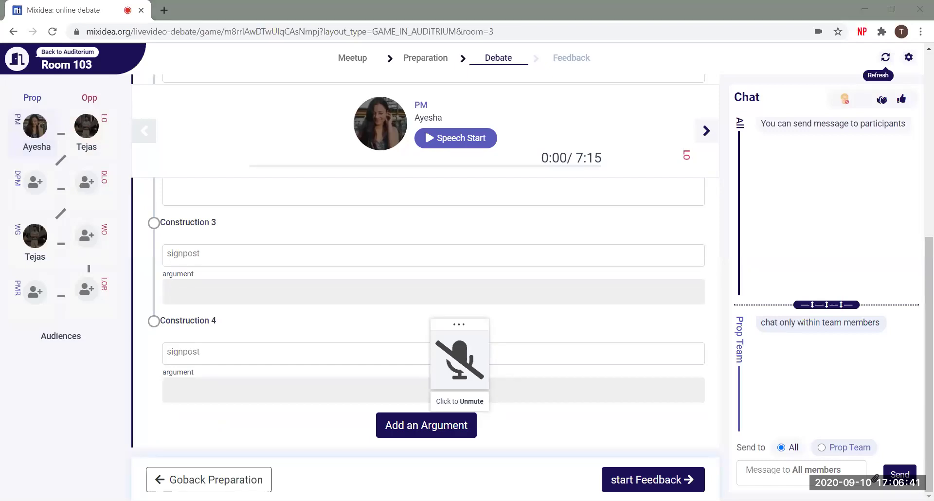
click(652, 481)
click(519, 286)
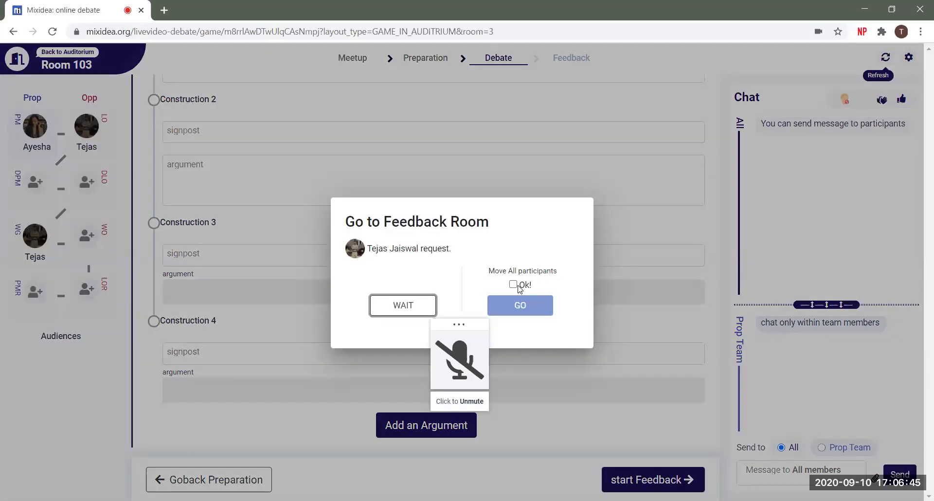
click(520, 306)
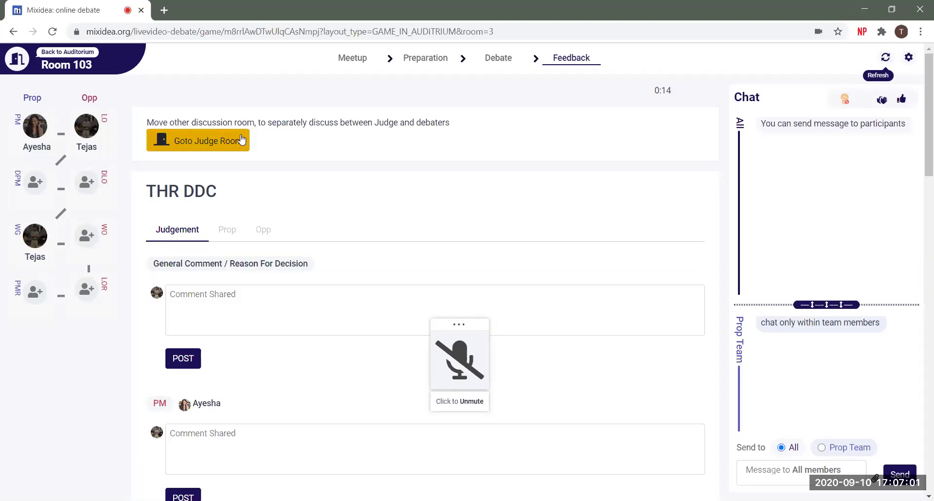
click(242, 139)
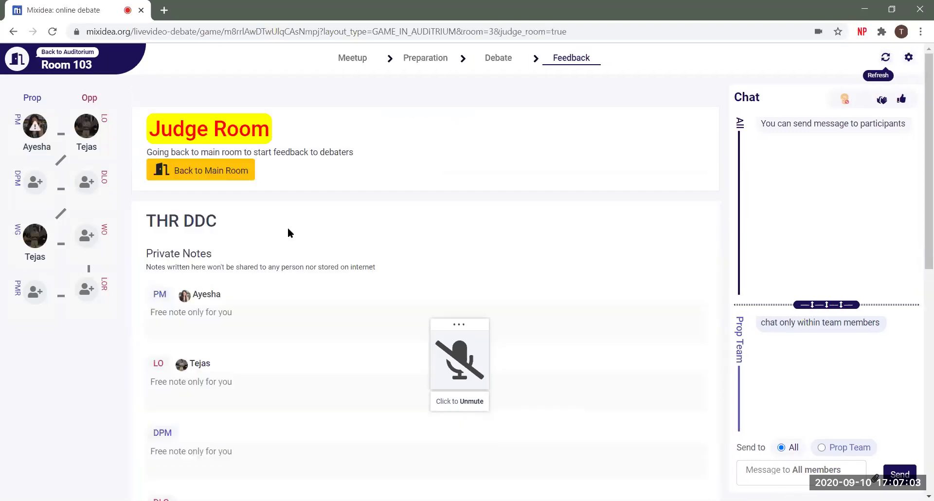
scroll(288, 227, down, 2)
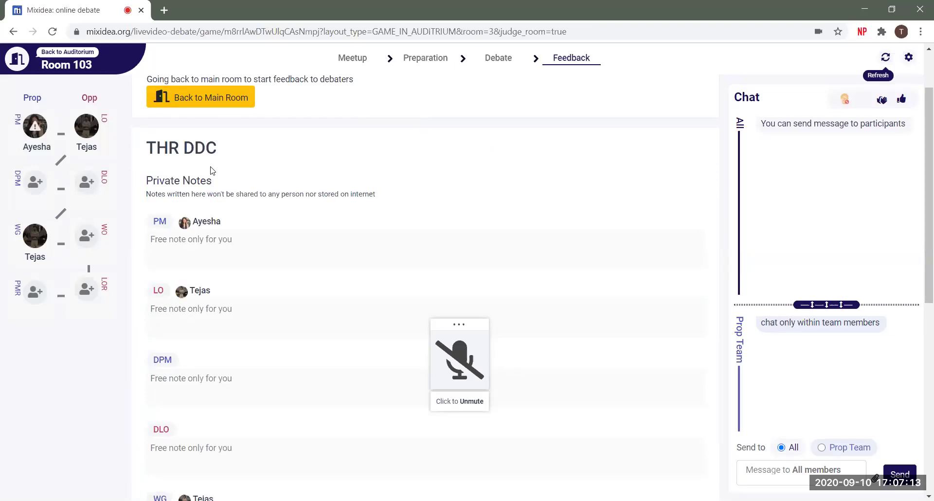
click(219, 103)
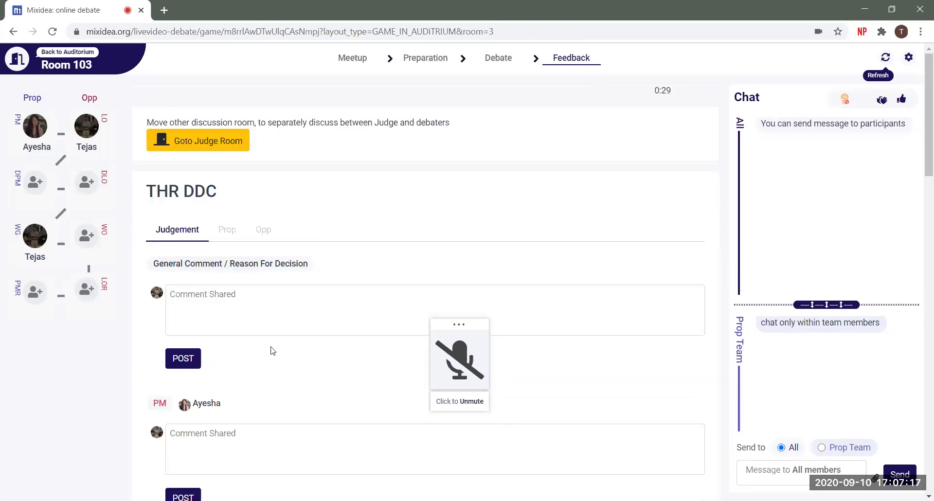
click(452, 360)
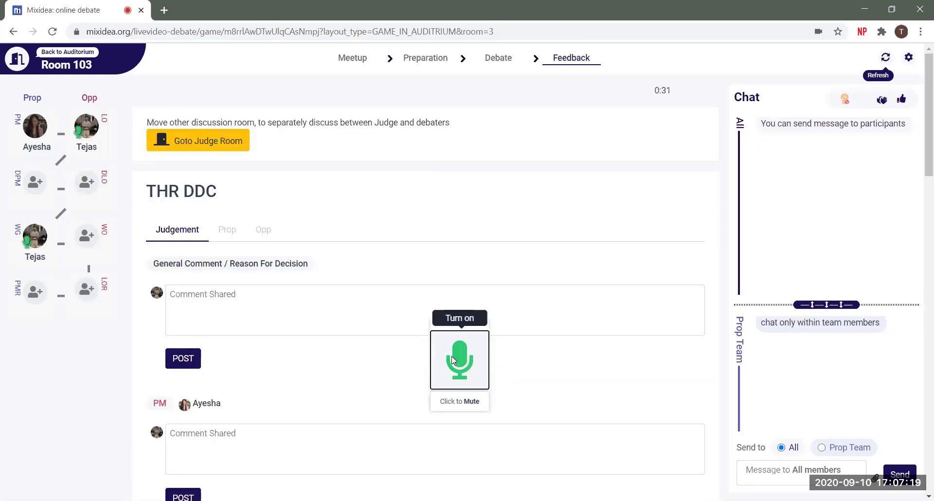
click(451, 360)
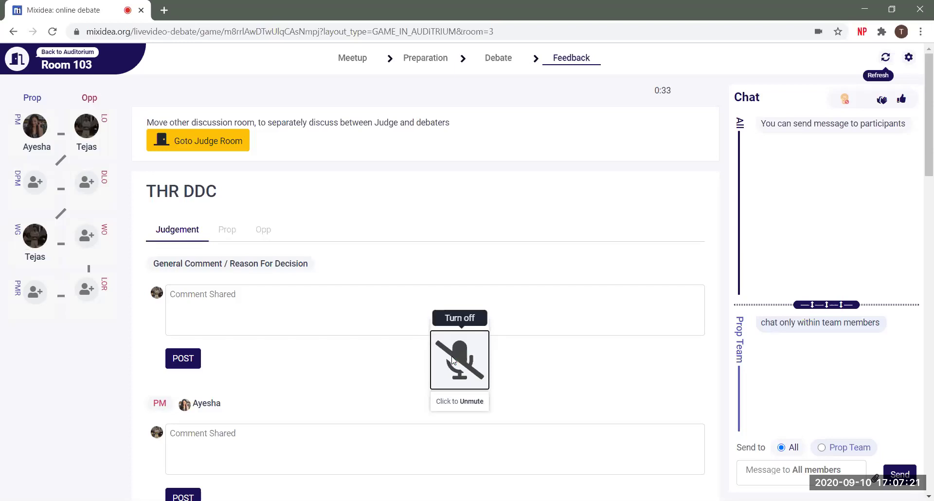
drag(665, 110, 678, 81)
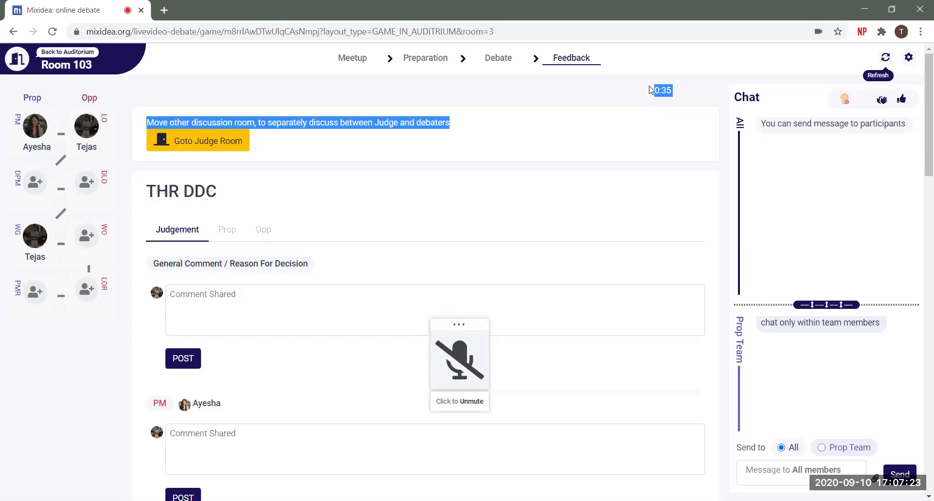
double_click(673, 95)
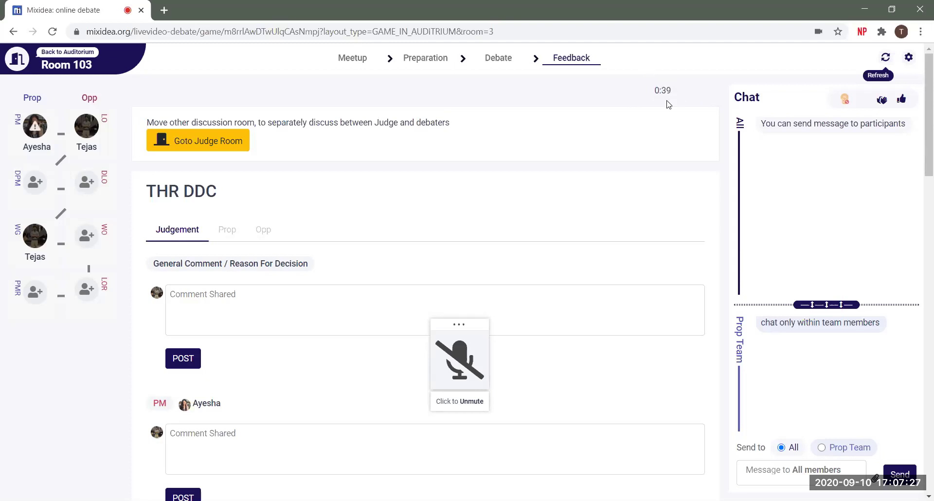
double_click(673, 95)
double_click(674, 96)
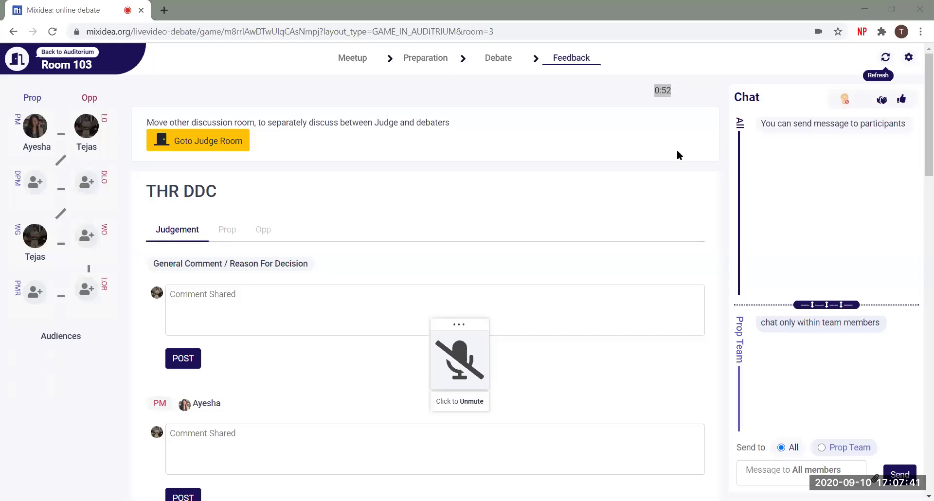
drag(929, 112, 929, 428)
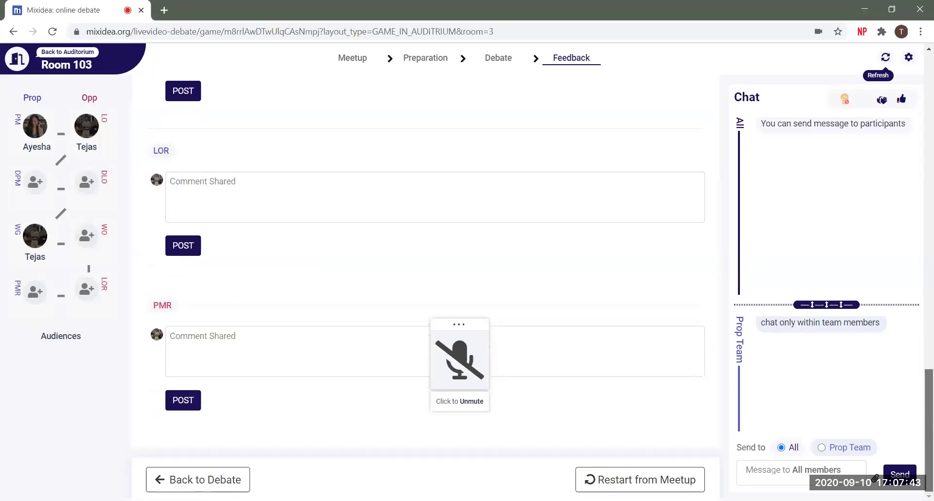
drag(928, 380, 921, 74)
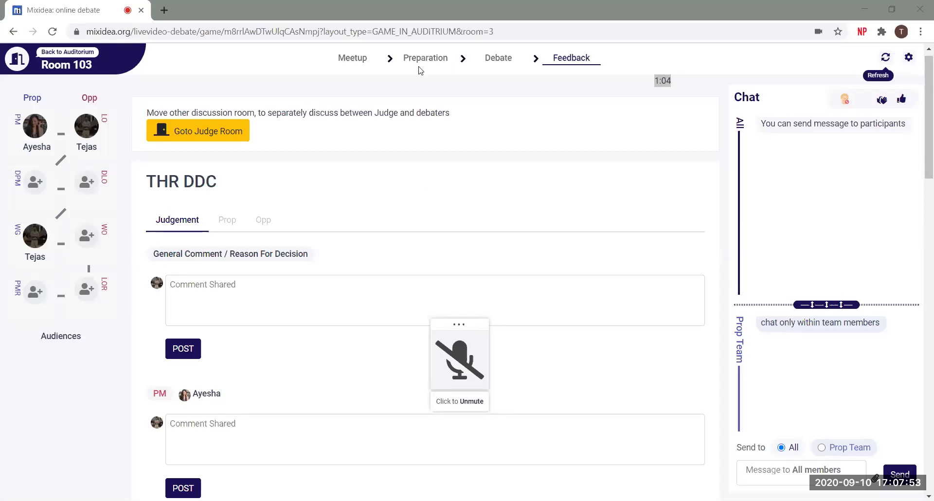
click(918, 143)
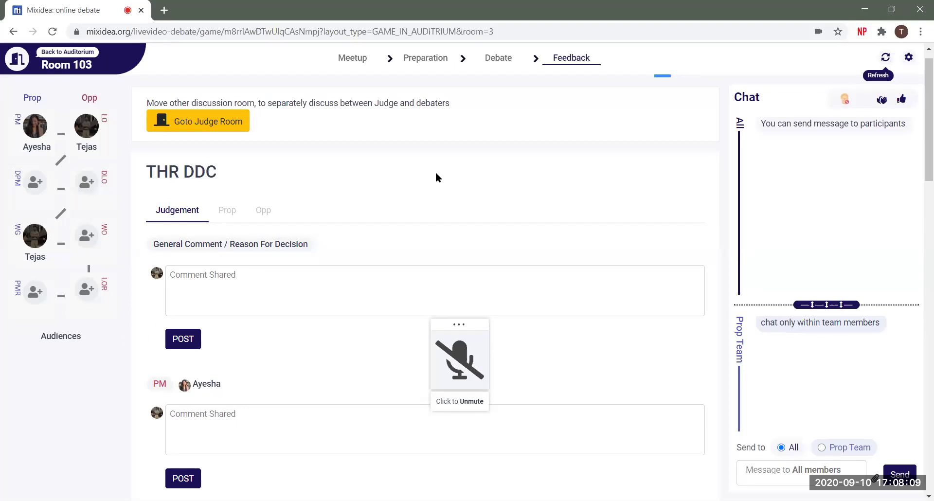
scroll(920, 107, down, 1)
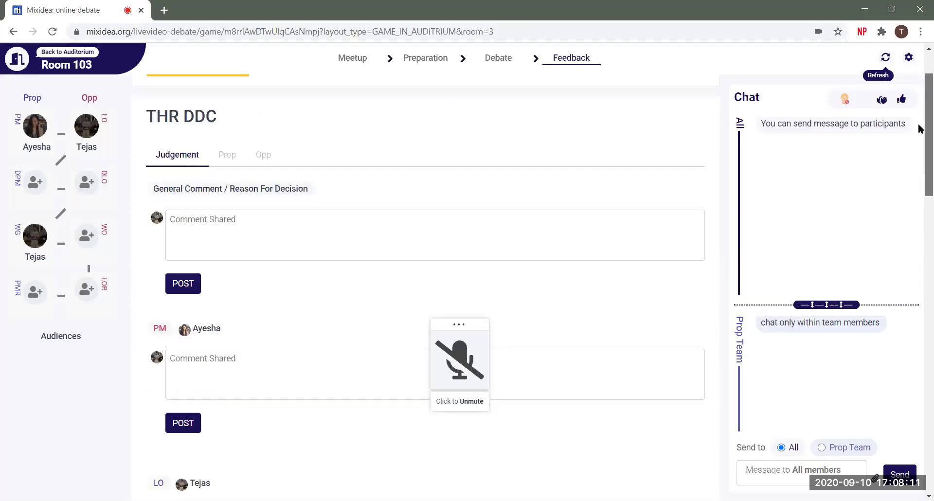
scroll(920, 107, up, 1)
click(374, 166)
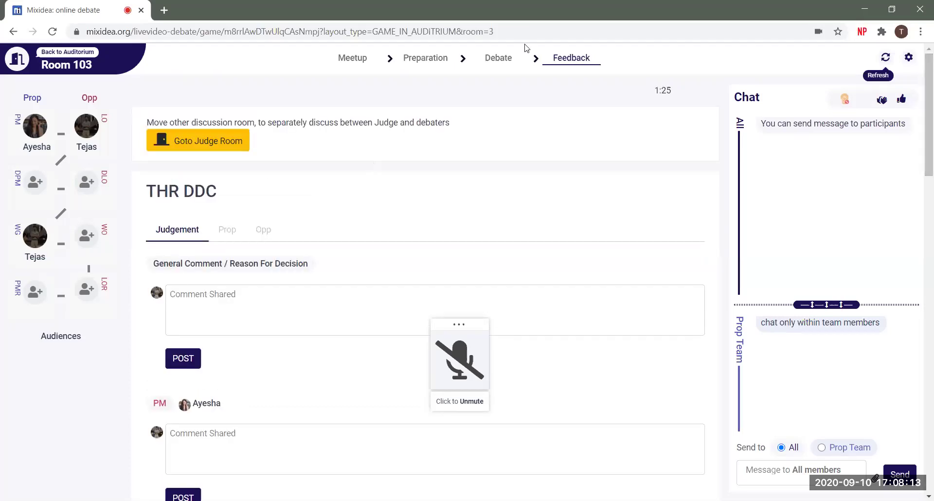